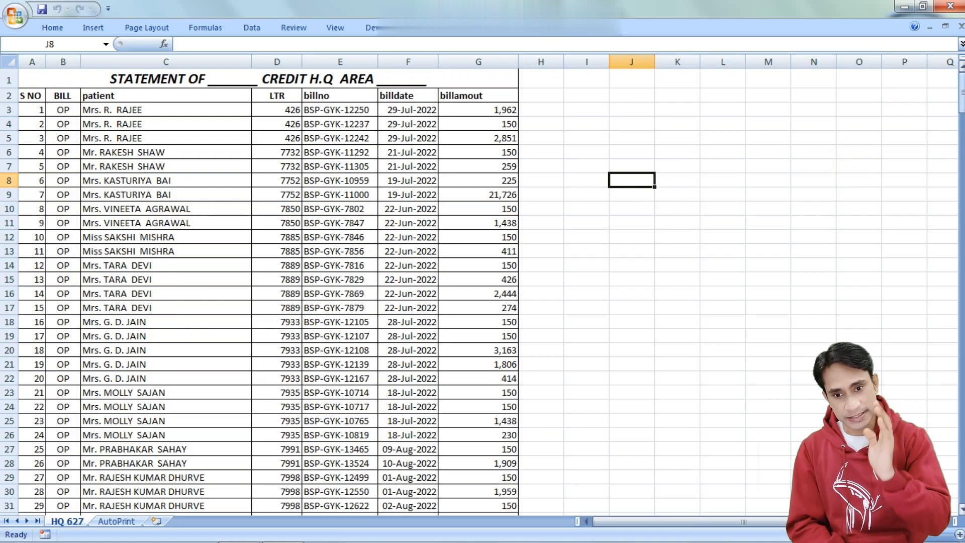
- Examine the OP and IP rows on the HQ 627 sheet and its patient, bill number, date and amount columns
{"action": "left_click_drag", "start_coordinate": [962, 93], "coordinate": [961, 361]}
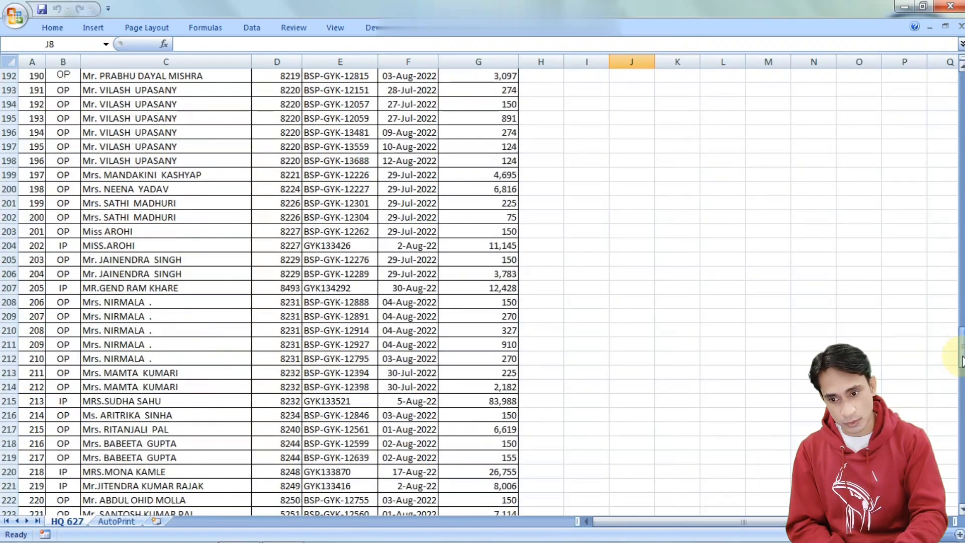
{"action": "left_click", "coordinate": [63, 291]}
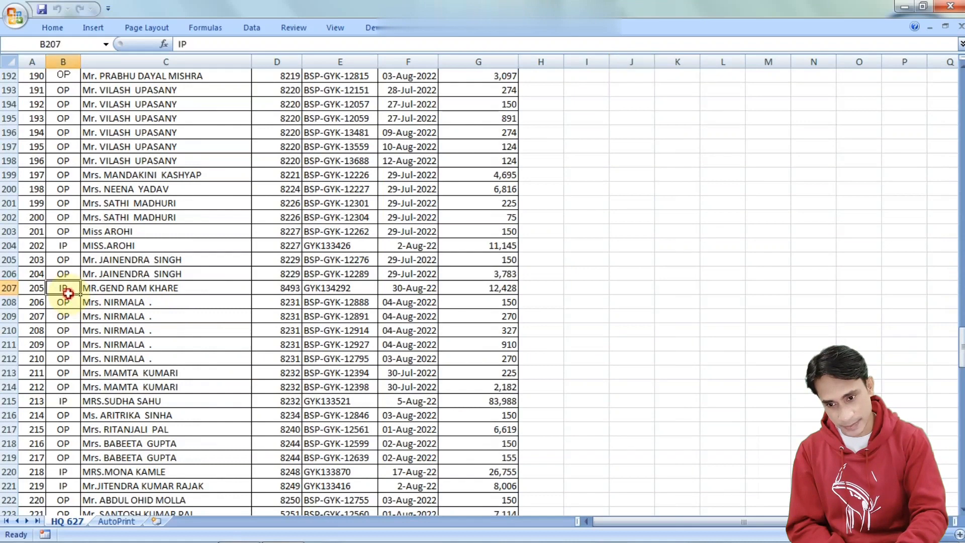
{"action": "left_click", "coordinate": [62, 259]}
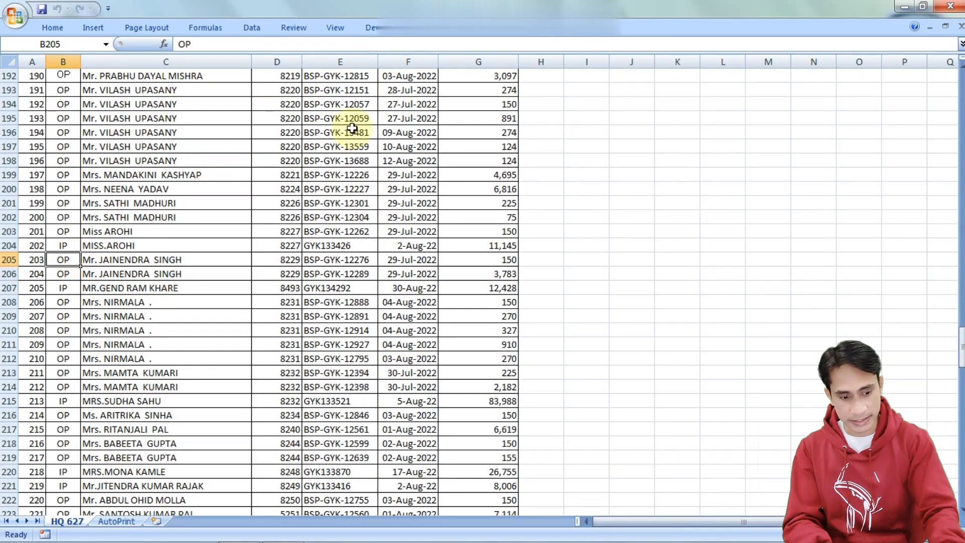
{"action": "key", "text": "ctrl+Home"}
{"action": "left_click", "coordinate": [158, 110]}
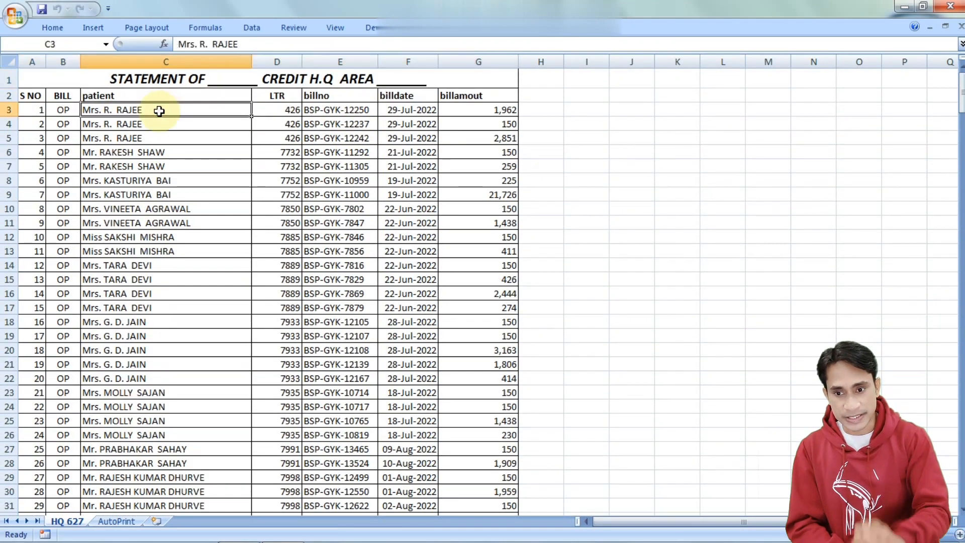
{"action": "left_click", "coordinate": [317, 113]}
{"action": "left_click", "coordinate": [409, 123]}
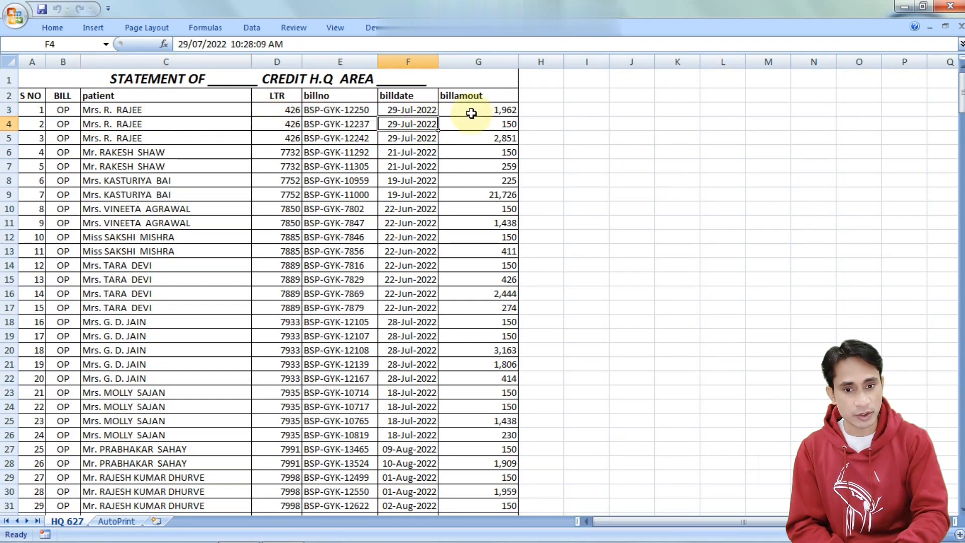
{"action": "left_click", "coordinate": [470, 110]}
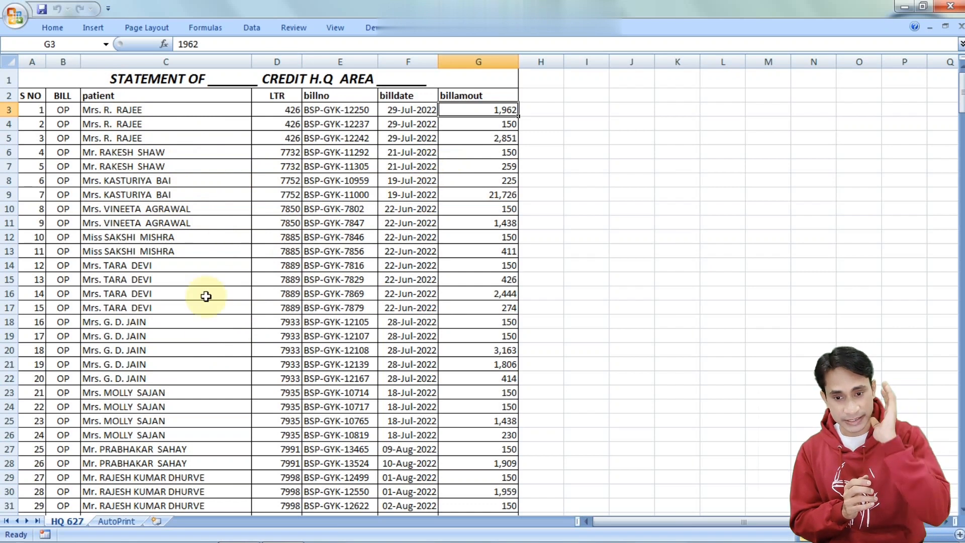
- Check the statement's last serial number and the patients who have several bills under the same LTR number
{"action": "left_click", "coordinate": [112, 320]}
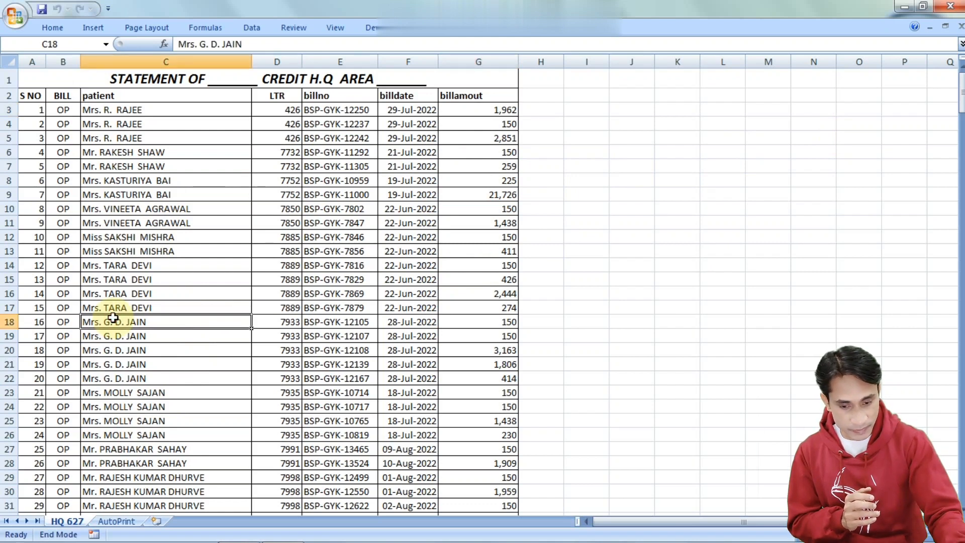
{"action": "key", "text": "ctrl+Down"}
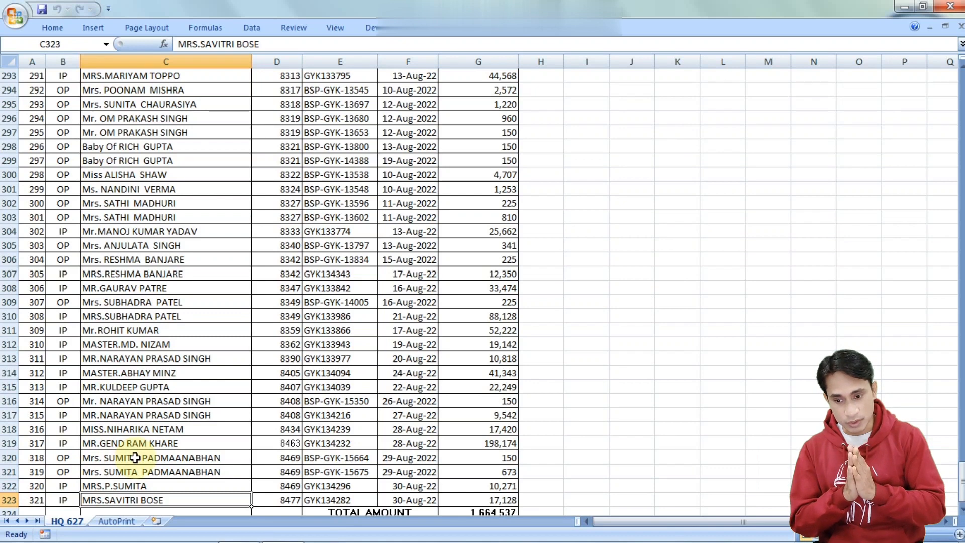
{"action": "left_click", "coordinate": [35, 500]}
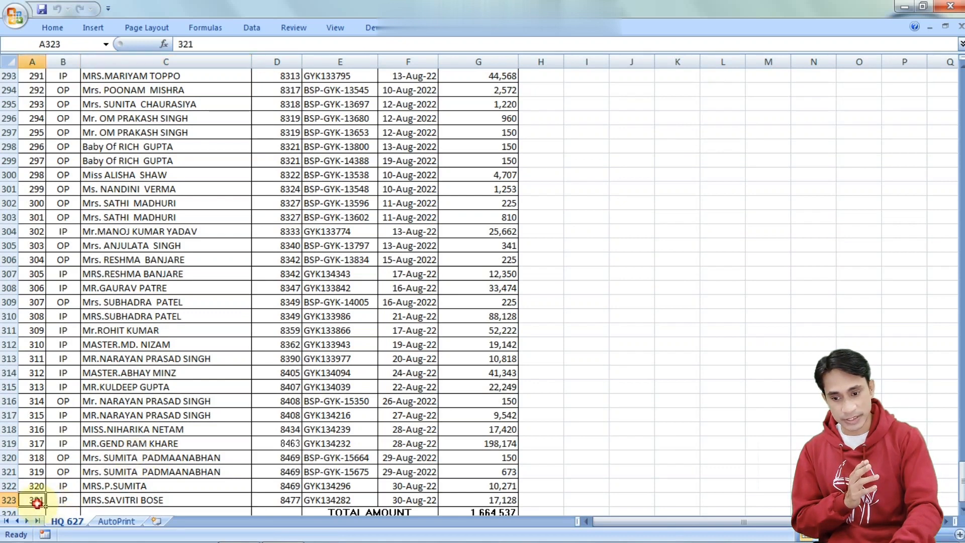
{"action": "left_click", "coordinate": [156, 473]}
{"action": "key", "text": "ctrl+Home"}
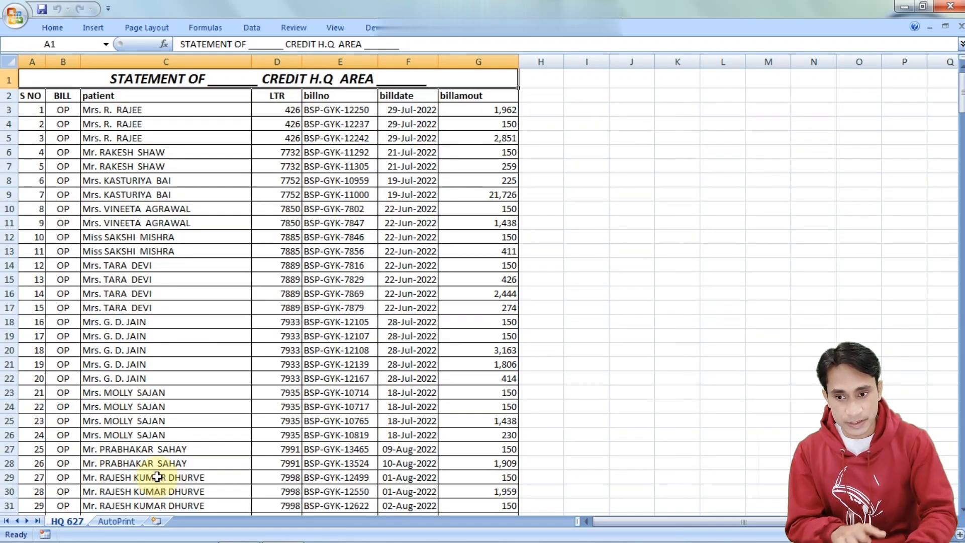
{"action": "left_click", "coordinate": [160, 151]}
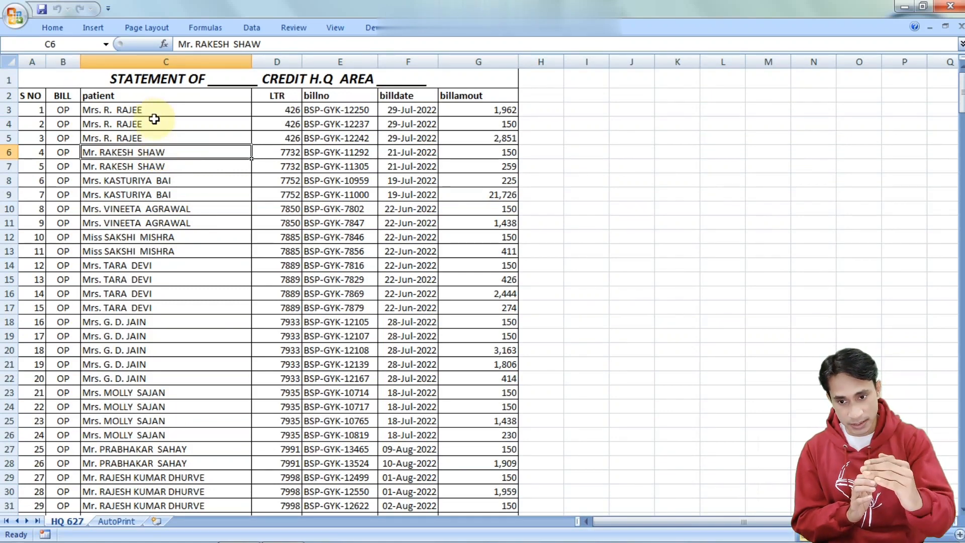
{"action": "left_click_drag", "start_coordinate": [142, 106], "coordinate": [153, 164]}
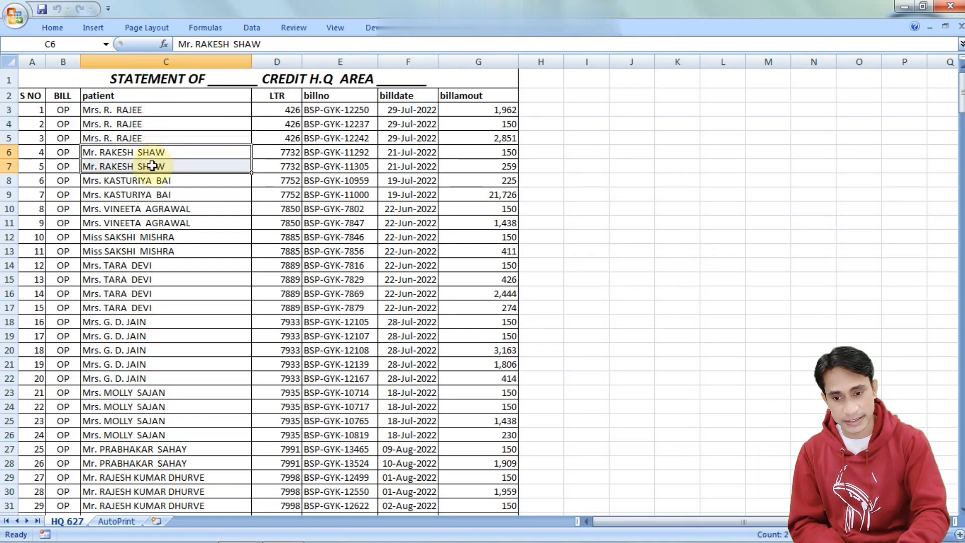
{"action": "left_click", "coordinate": [195, 110]}
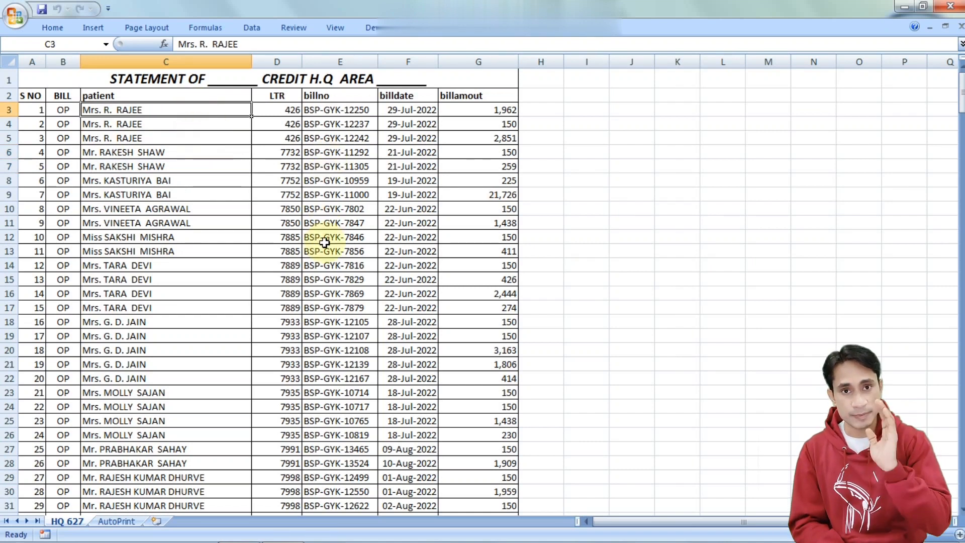
{"action": "left_click", "coordinate": [174, 293]}
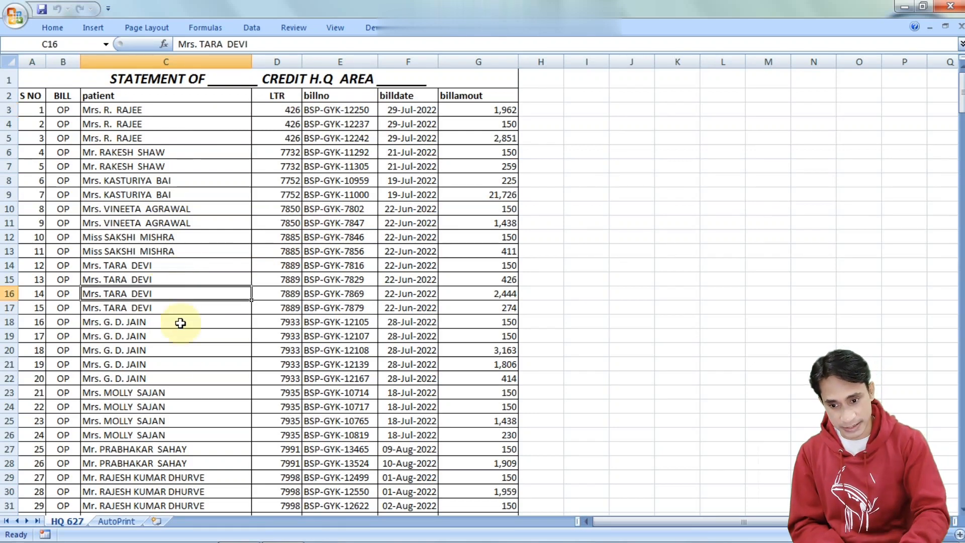
{"action": "left_click", "coordinate": [178, 377]}
{"action": "left_click", "coordinate": [236, 219]}
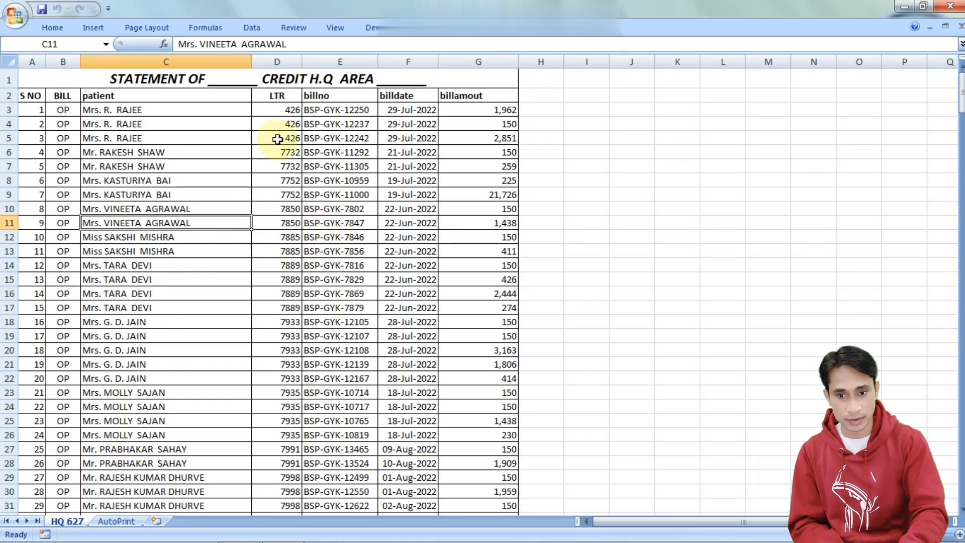
{"action": "left_click", "coordinate": [291, 100]}
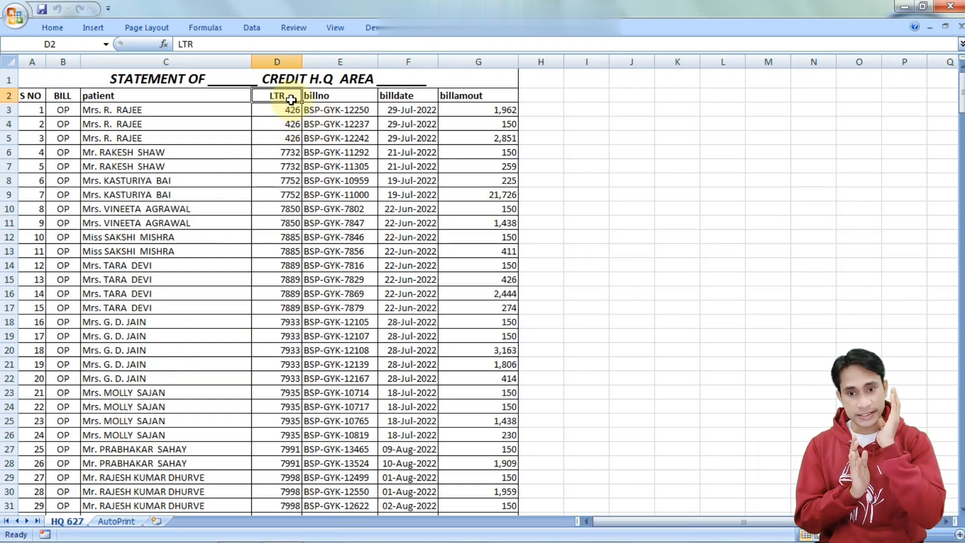
- Add filters to the column headings in row 2 of the statement
{"action": "left_click", "coordinate": [7, 95]}
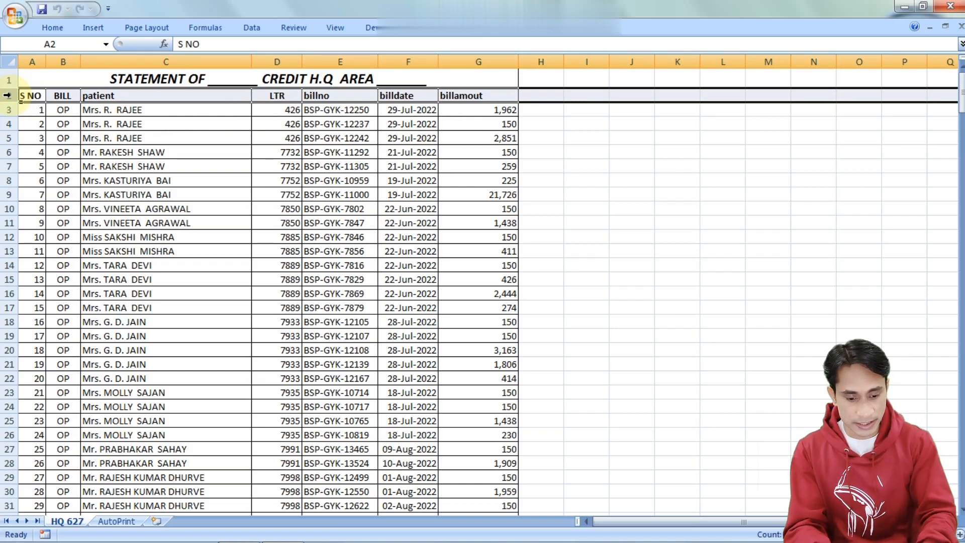
{"action": "key", "text": "ctrl+shift+l"}
{"action": "left_click", "coordinate": [270, 150]}
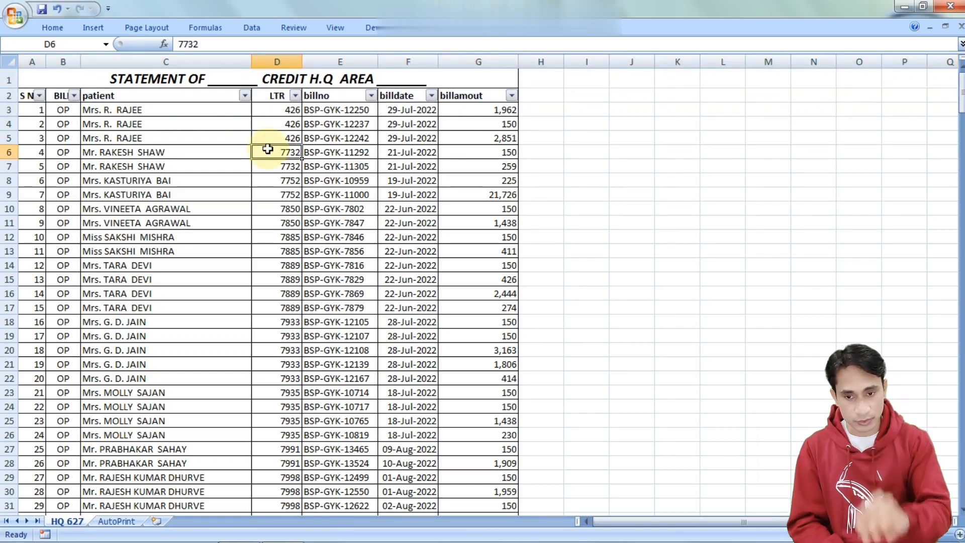
- Filter the LTR column to show only number 426 and review the matching bill amounts
{"action": "left_click", "coordinate": [296, 96]}
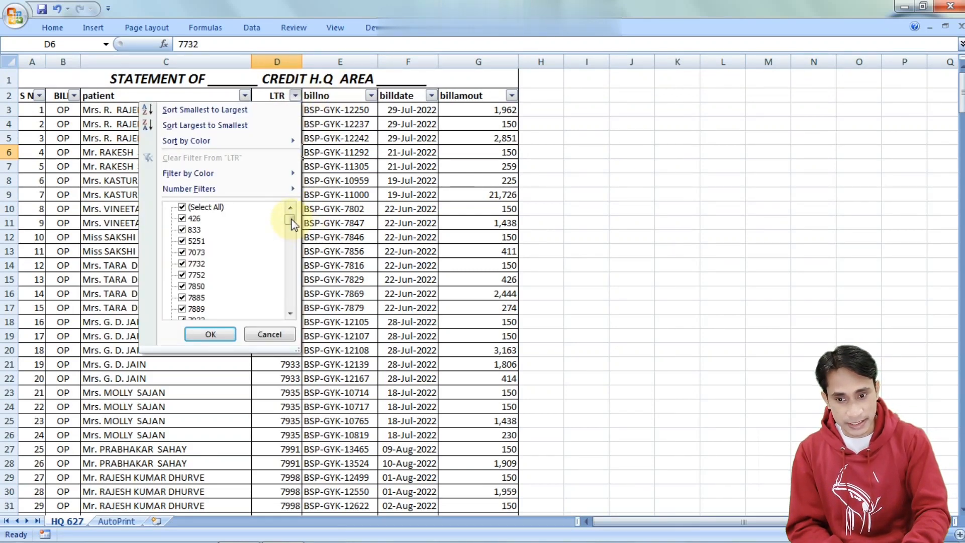
{"action": "left_click_drag", "start_coordinate": [291, 222], "coordinate": [285, 196]}
{"action": "mouse_move", "coordinate": [285, 197]}
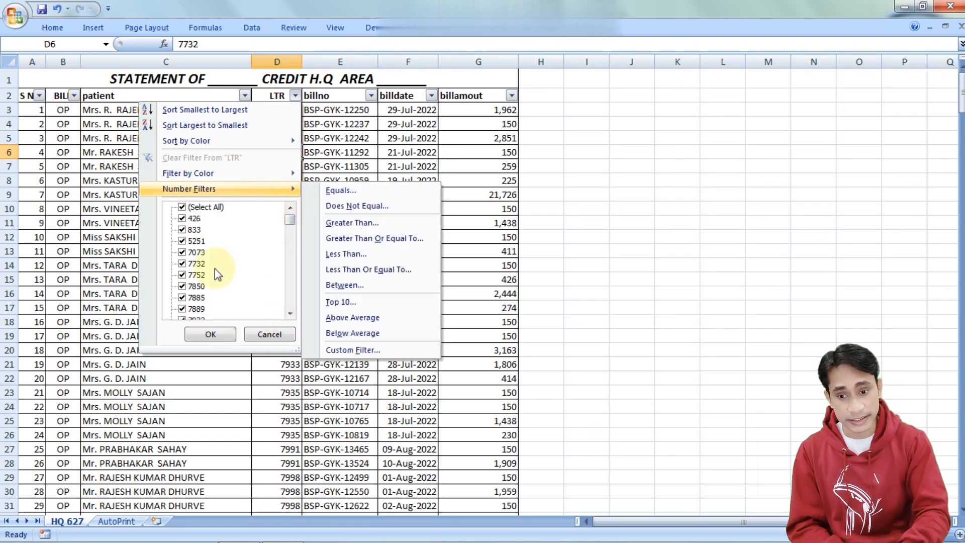
{"action": "left_click", "coordinate": [212, 207]}
{"action": "left_click", "coordinate": [195, 219]}
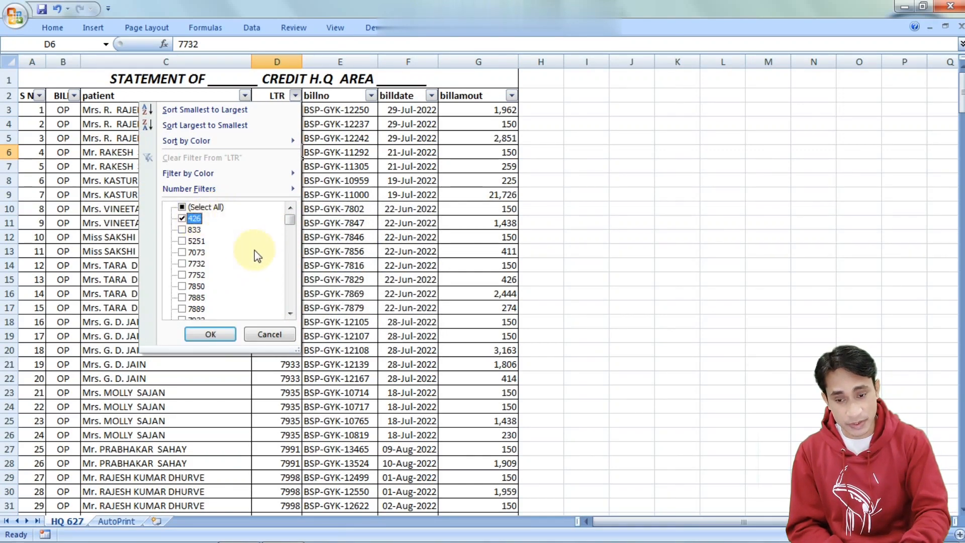
{"action": "left_click", "coordinate": [214, 335]}
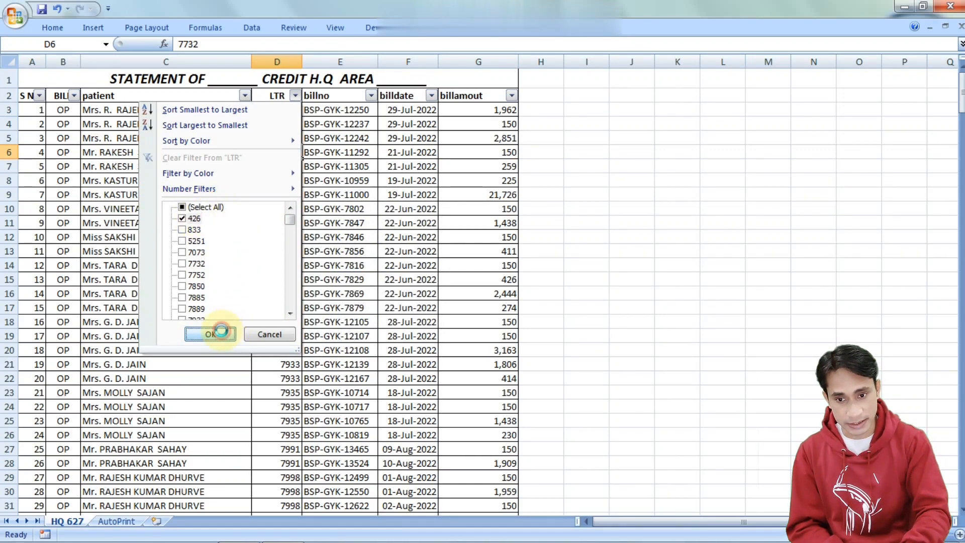
{"action": "left_click", "coordinate": [371, 225]}
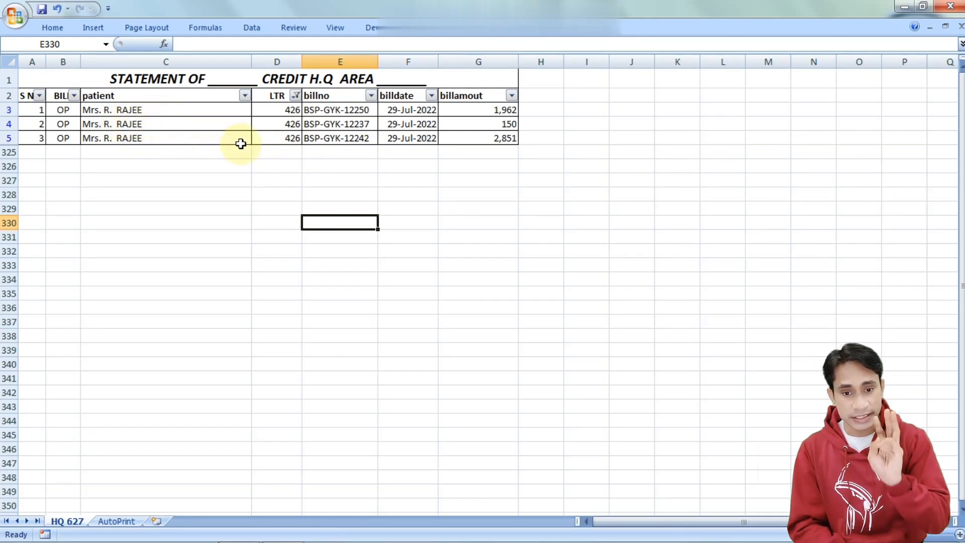
{"action": "left_click_drag", "start_coordinate": [506, 109], "coordinate": [508, 139]}
{"action": "left_click", "coordinate": [400, 168]}
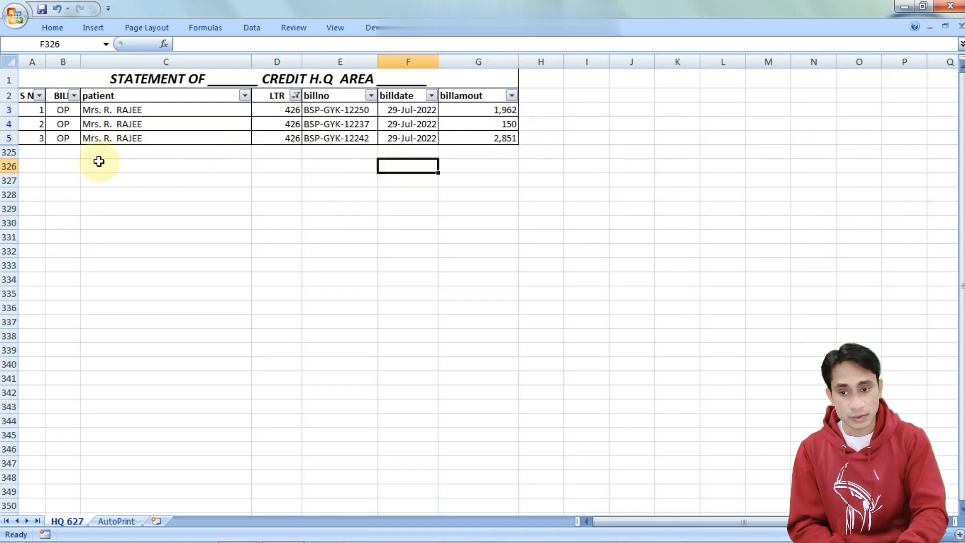
- Copy the filtered bill rows in A3:G5 and switch to the AutoPrint sheet
{"action": "left_click_drag", "start_coordinate": [35, 110], "coordinate": [449, 138]}
{"action": "key", "text": "ctrl+c"}
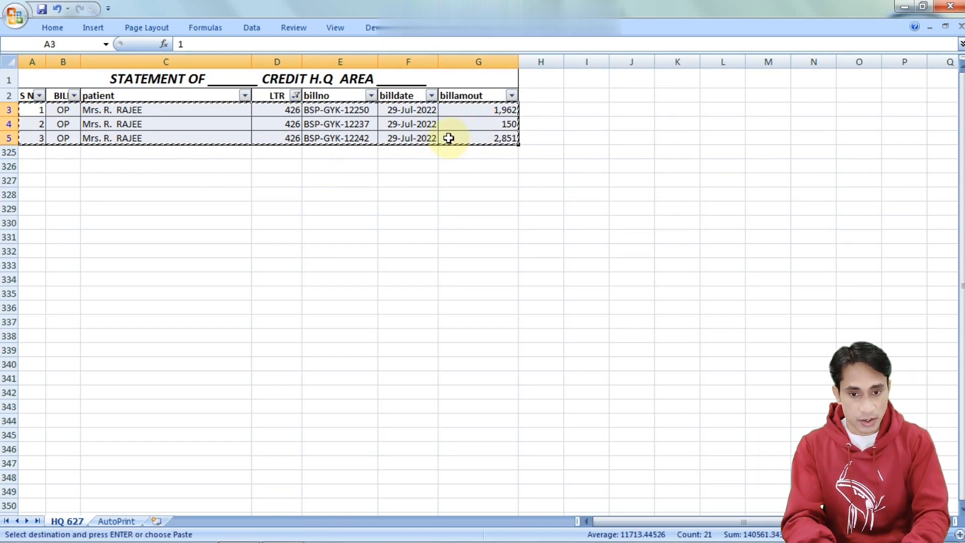
{"action": "left_click", "coordinate": [119, 522]}
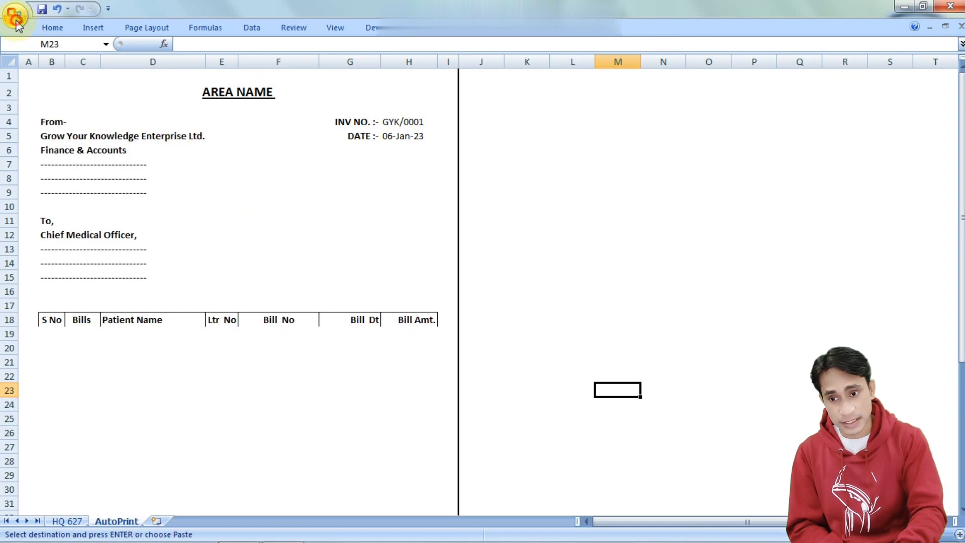
- Preview how the AutoPrint invoice template prints, and return to the sheet
{"action": "left_click", "coordinate": [15, 18]}
{"action": "mouse_move", "coordinate": [62, 176]}
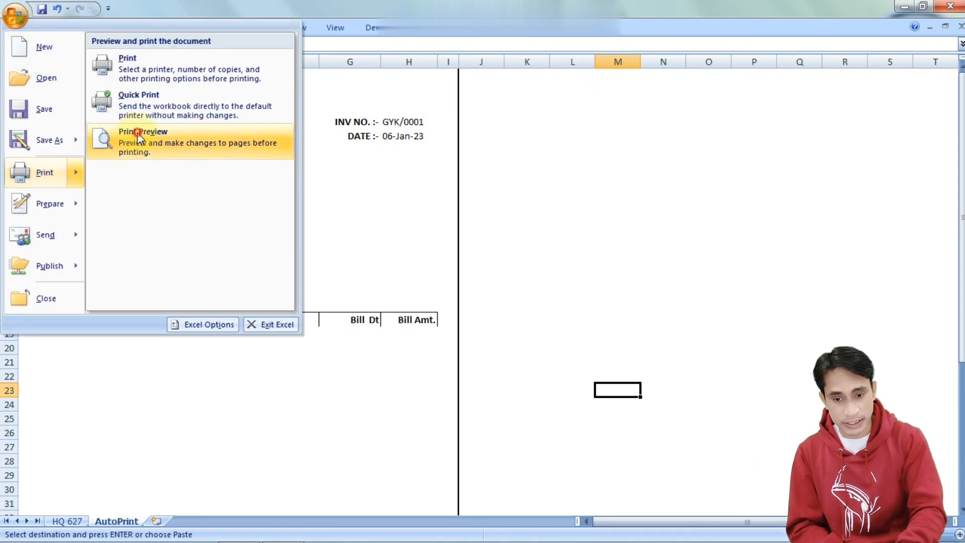
{"action": "left_click", "coordinate": [127, 146]}
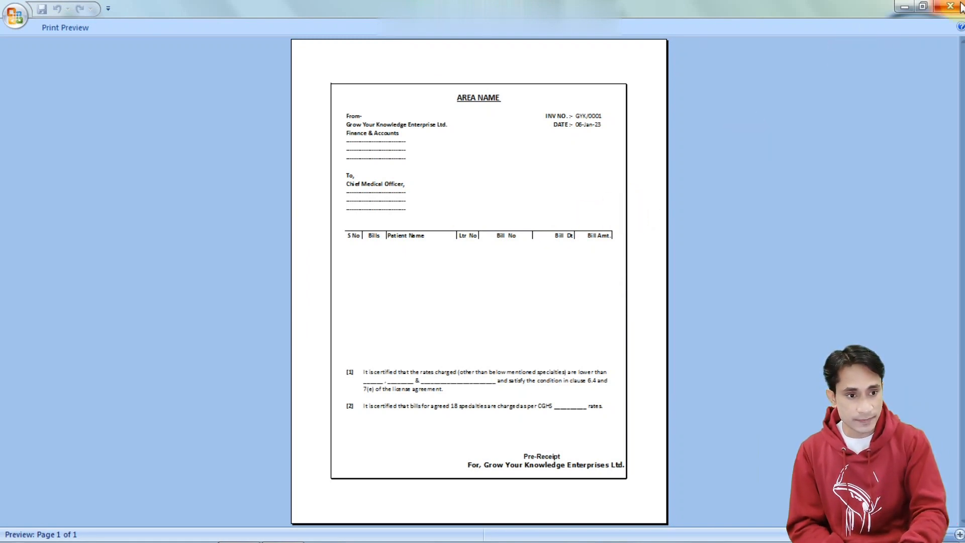
{"action": "key", "text": "Escape"}
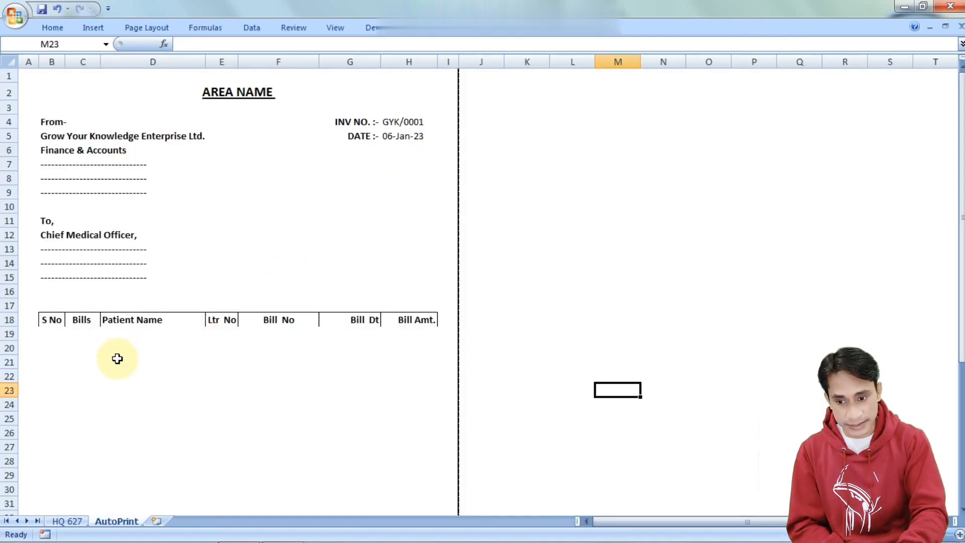
- Copy the filtered bill rows from HQ 627 again and paste them into the AutoPrint sheet starting at B19
{"action": "left_click", "coordinate": [51, 346]}
{"action": "left_click", "coordinate": [52, 334]}
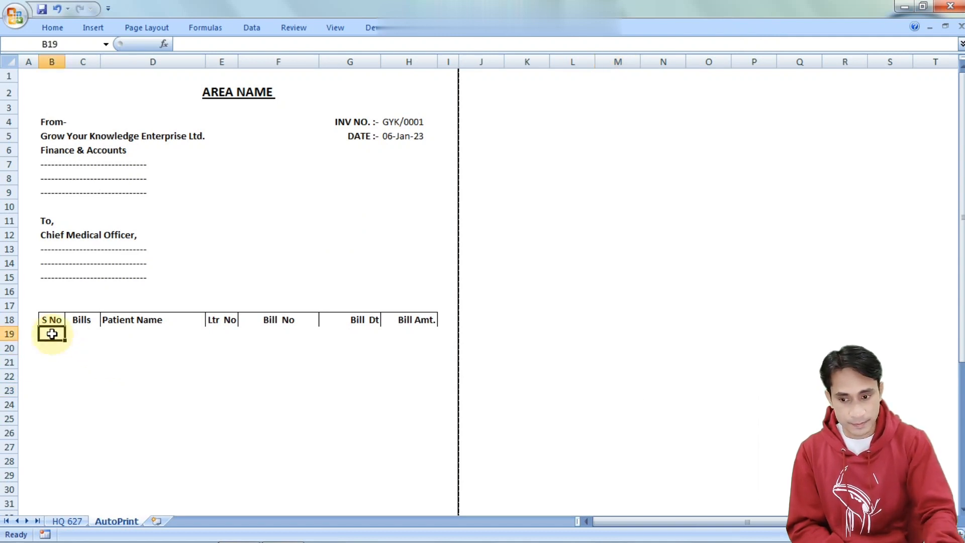
{"action": "left_click", "coordinate": [56, 523]}
{"action": "key", "text": "ctrl+c"}
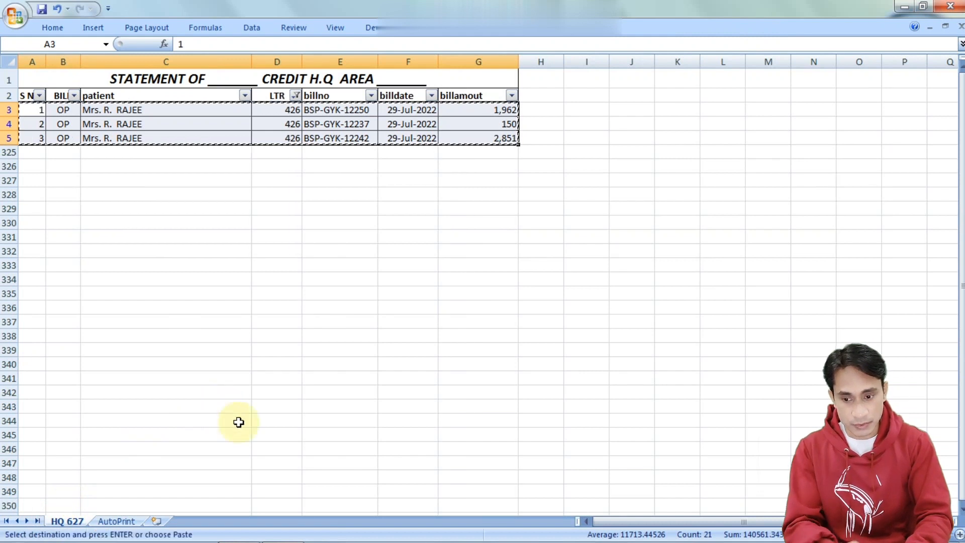
{"action": "left_click", "coordinate": [117, 523]}
{"action": "key", "text": "Return"}
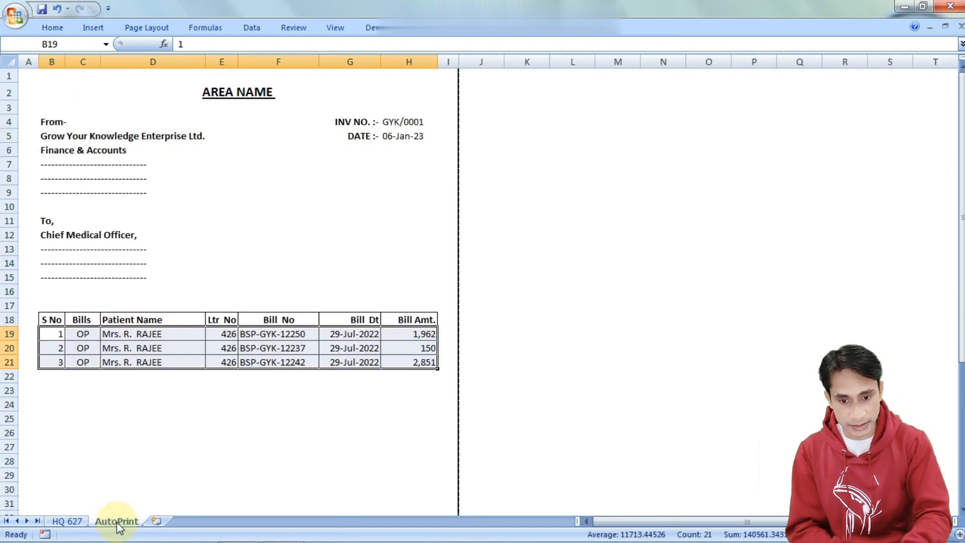
- Sum the bill amounts in H22 of the AutoPrint sheet and enter the label "TOTAL;" in G22
{"action": "left_click", "coordinate": [429, 378]}
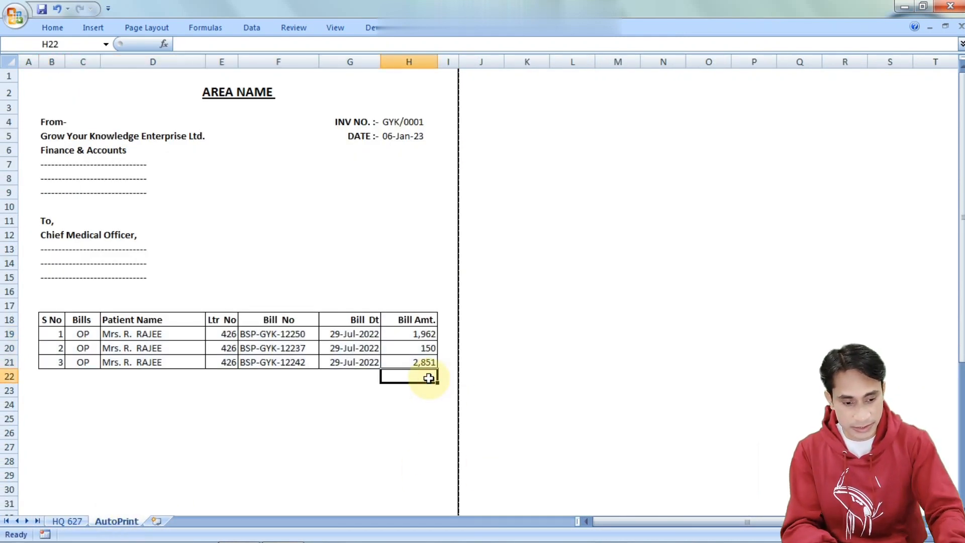
{"action": "key", "text": "alt+equal"}
{"action": "key", "text": "Return"}
{"action": "key", "text": "Up"}
{"action": "key", "text": "Left"}
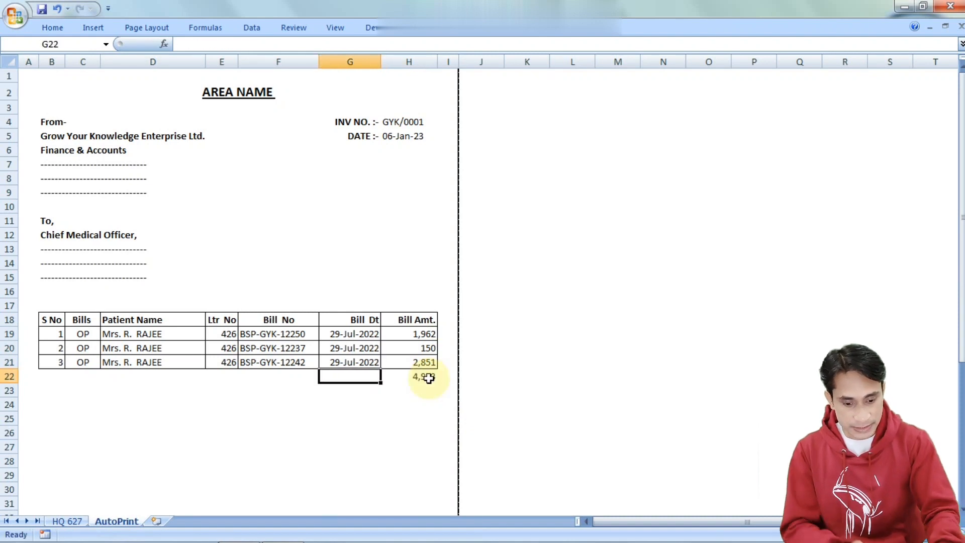
{"action": "type", "text": "TOTAL;"}
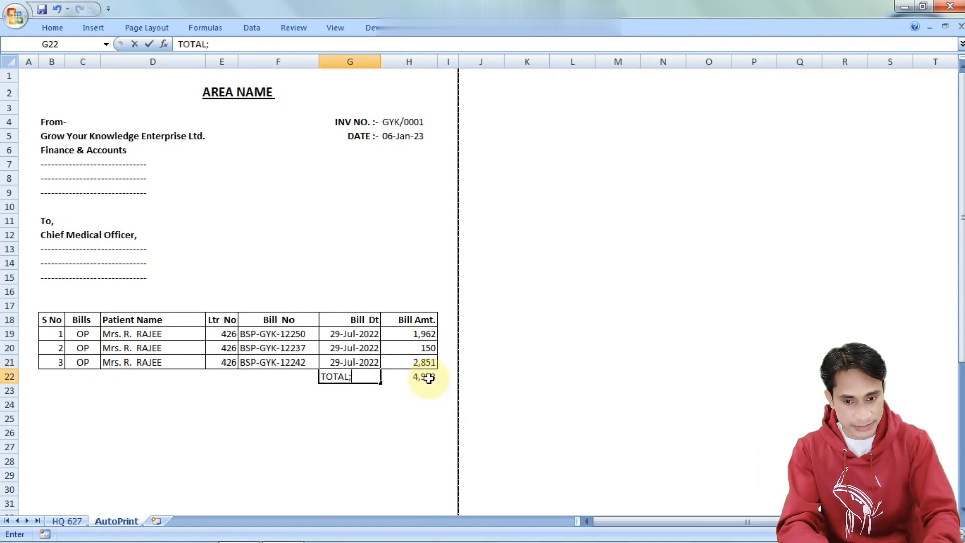
{"action": "left_click", "coordinate": [428, 378]}
- Make the total label and amount in G22:H22 bold
{"action": "left_click_drag", "start_coordinate": [355, 390], "coordinate": [400, 372]}
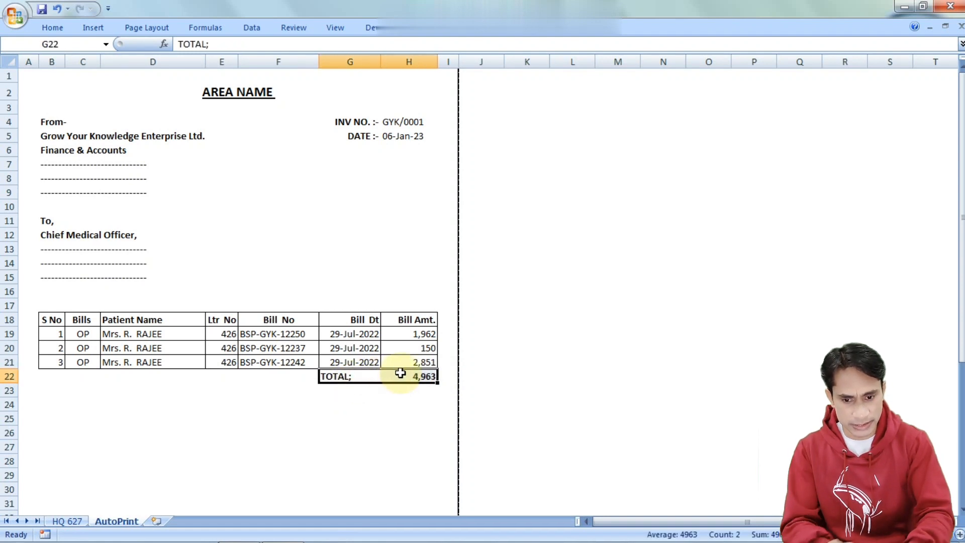
{"action": "left_click", "coordinate": [176, 363]}
{"action": "left_click", "coordinate": [123, 408]}
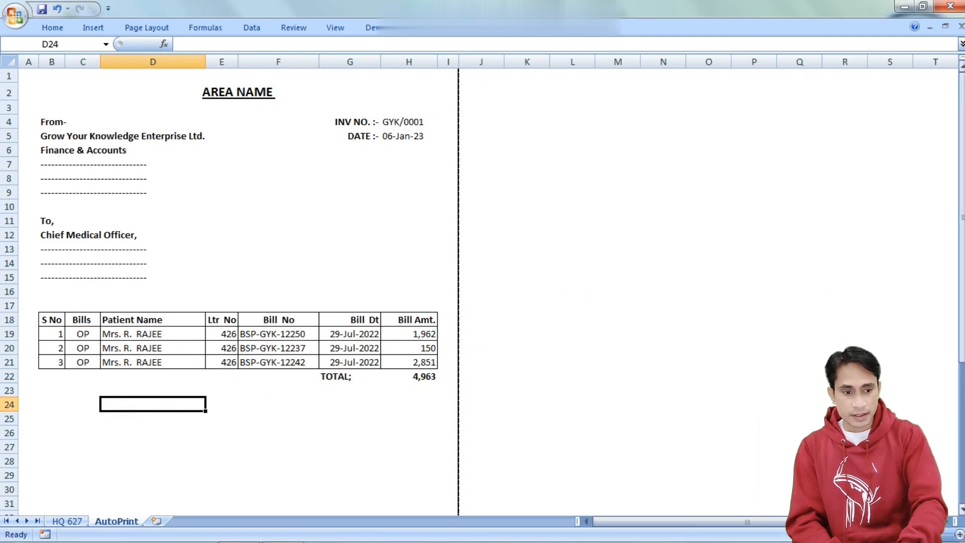
- Check the lower part of the invoice, open the print settings and close them without printing
{"action": "left_click_drag", "start_coordinate": [962, 301], "coordinate": [962, 446]}
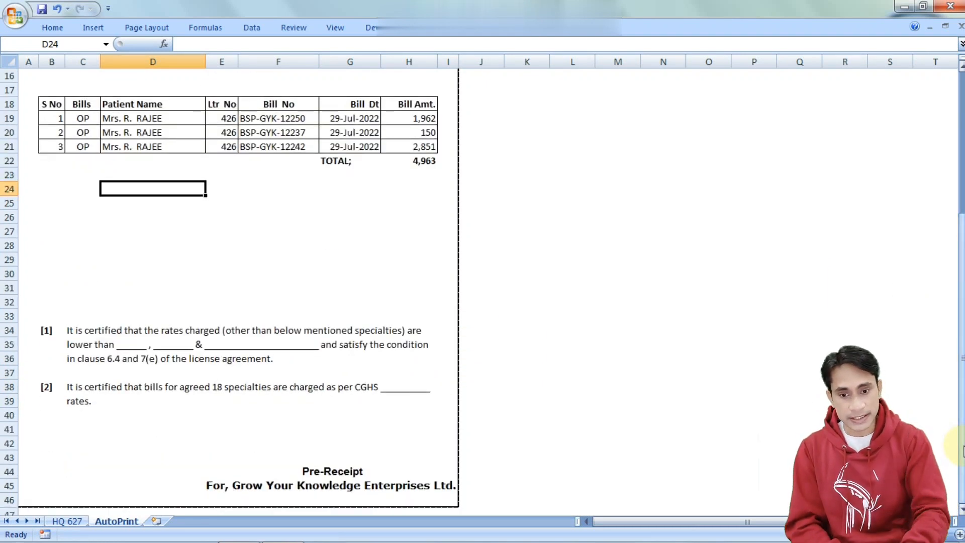
{"action": "key", "text": "ctrl+p"}
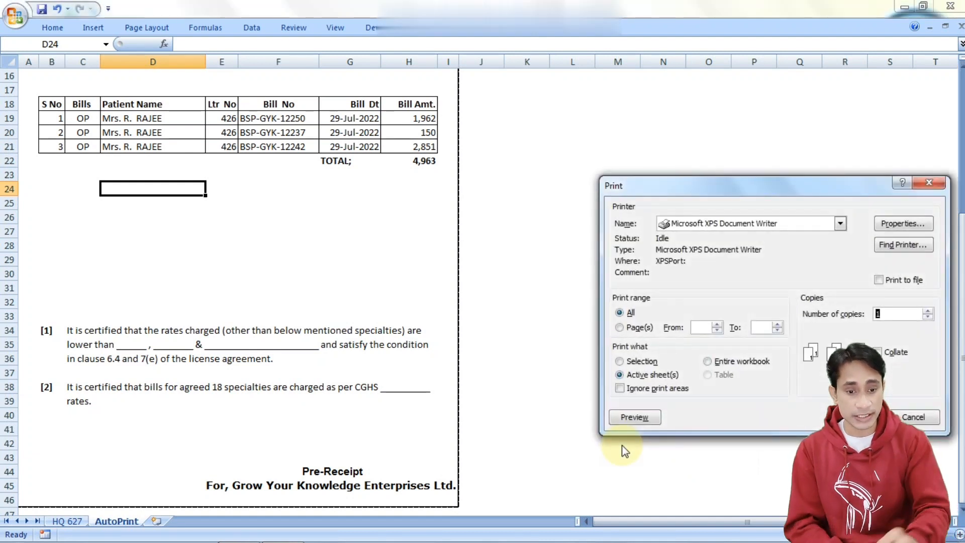
{"action": "left_click", "coordinate": [905, 417]}
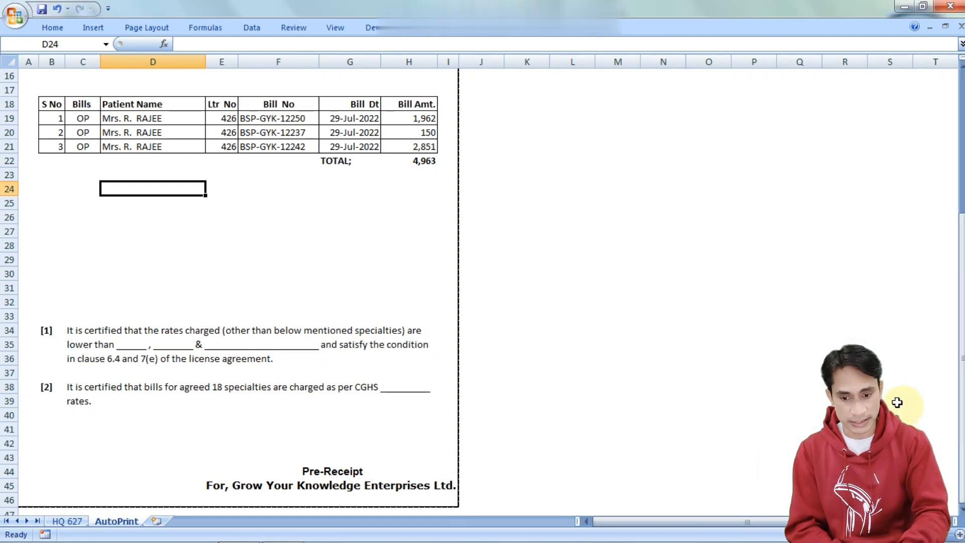
- Change the LTR filter on the HQ 627 sheet to show only number 833 instead of 426
{"action": "left_click", "coordinate": [67, 521]}
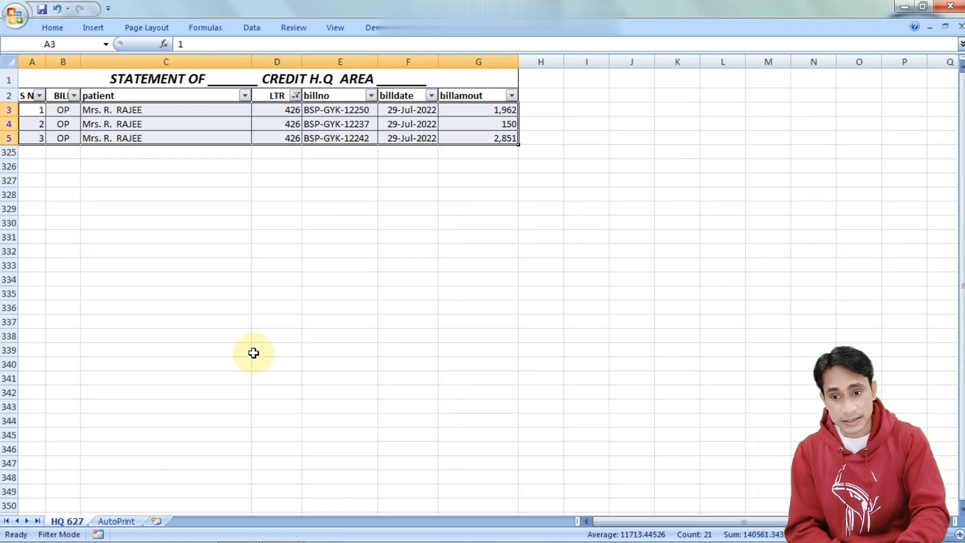
{"action": "left_click", "coordinate": [296, 96]}
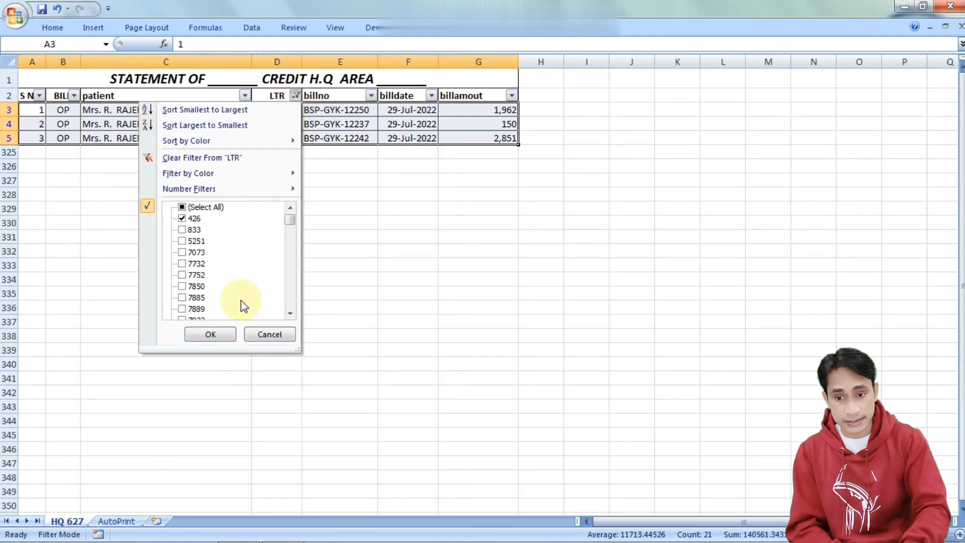
{"action": "left_click", "coordinate": [194, 219]}
{"action": "left_click", "coordinate": [198, 229]}
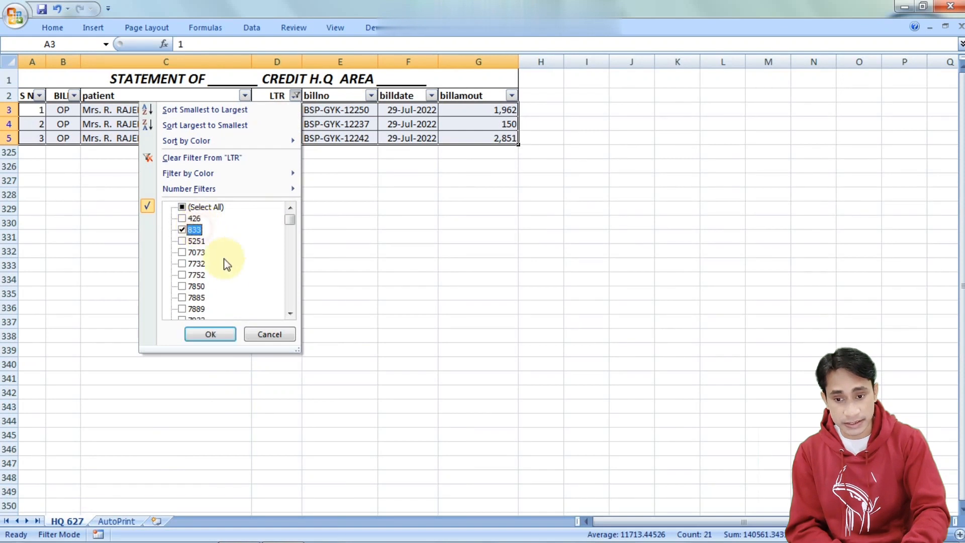
{"action": "left_click", "coordinate": [210, 334]}
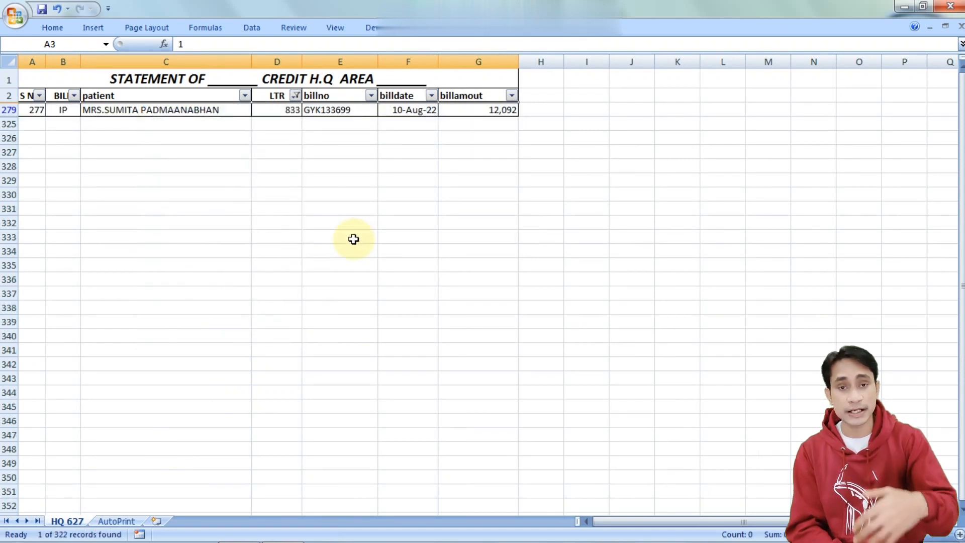
{"action": "left_click", "coordinate": [111, 164]}
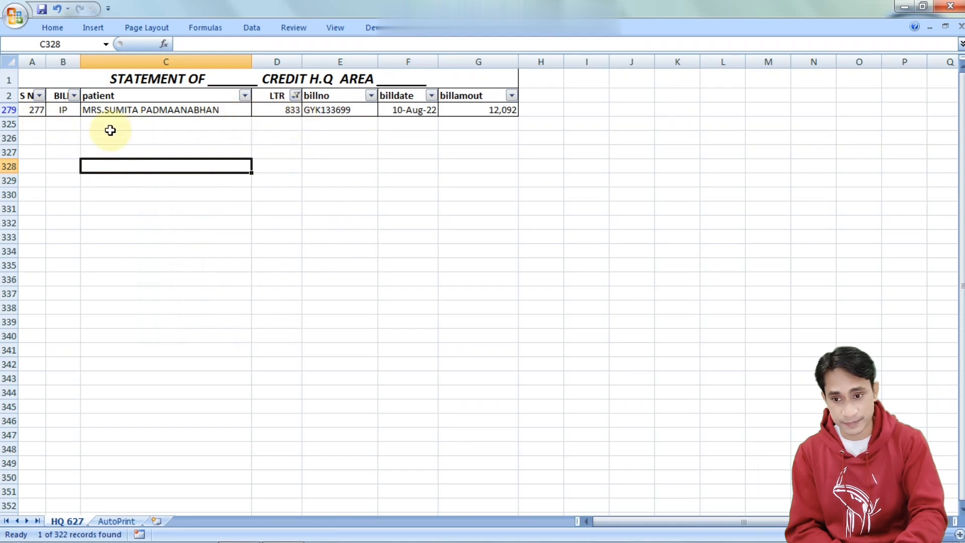
- Copy the filtered bill row A279:G279 and paste it into the AutoPrint sheet starting at B19
{"action": "left_click_drag", "start_coordinate": [35, 107], "coordinate": [515, 114]}
{"action": "key", "text": "ctrl+c"}
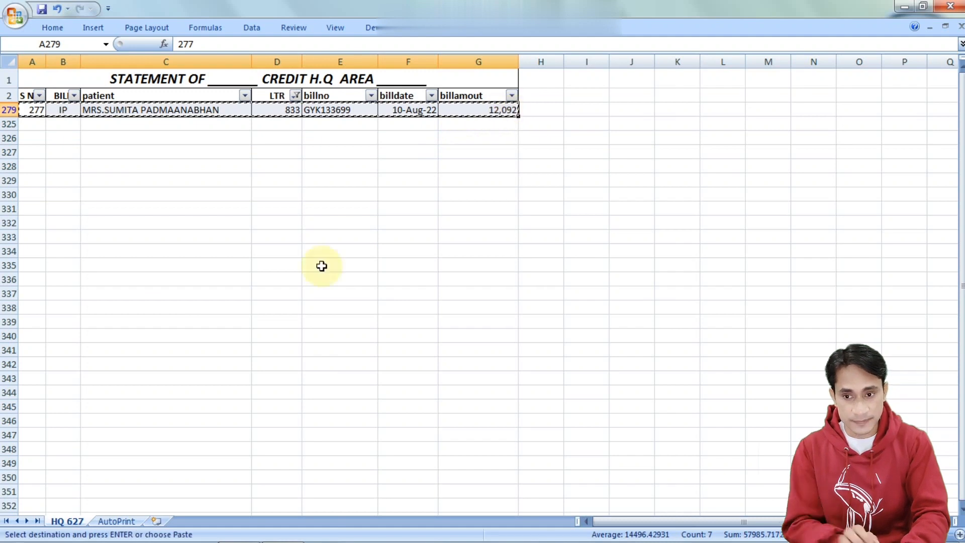
{"action": "left_click", "coordinate": [127, 521]}
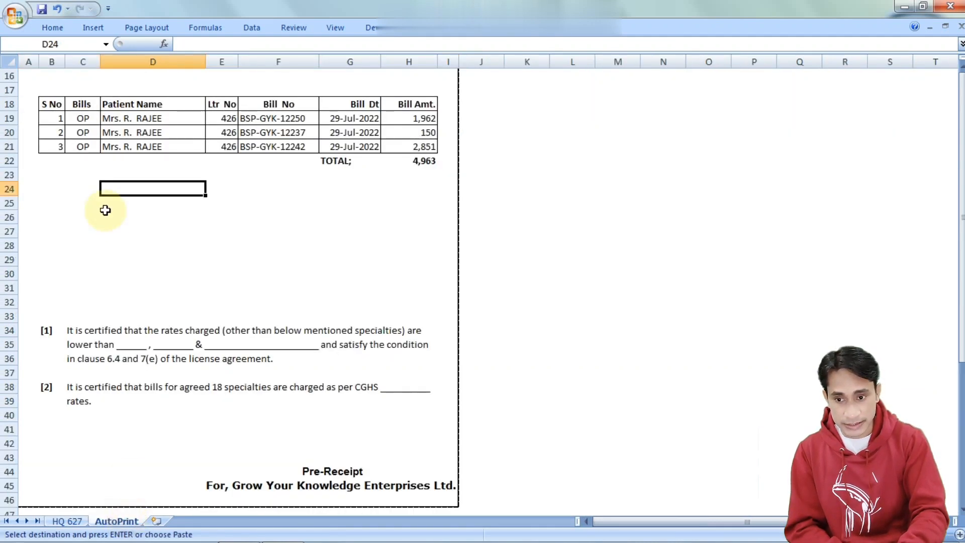
{"action": "left_click", "coordinate": [56, 118]}
{"action": "key", "text": "Return"}
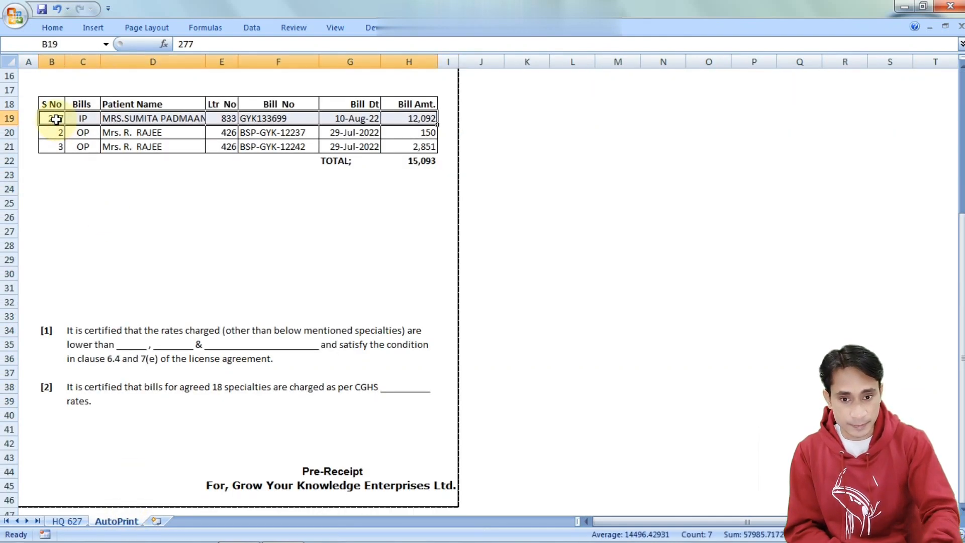
- Overwrite the leftover rows from B20 down with the blank cells B23:H26, and set the serial number in B19 to 1
{"action": "left_click_drag", "start_coordinate": [50, 174], "coordinate": [404, 217]}
{"action": "key", "text": "ctrl+c"}
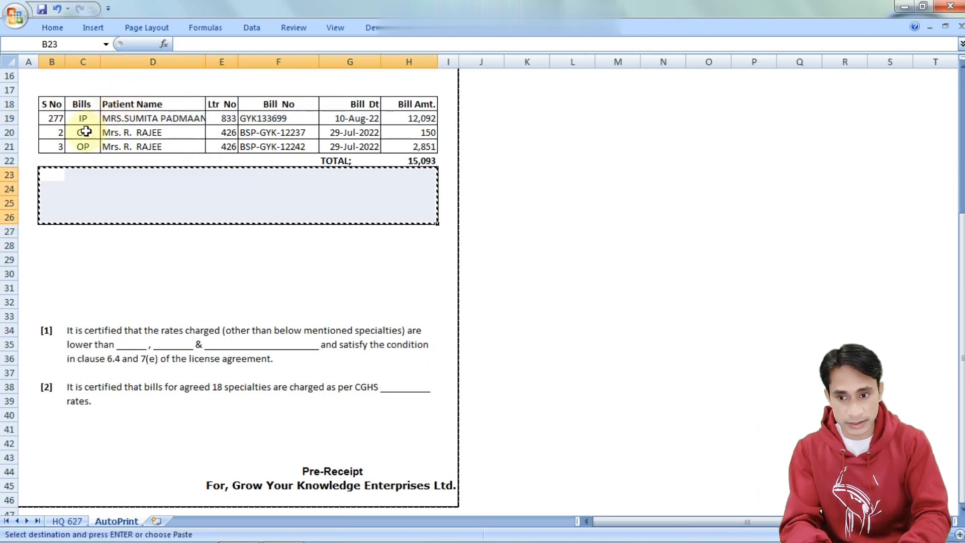
{"action": "left_click", "coordinate": [60, 132]}
{"action": "key", "text": "Return"}
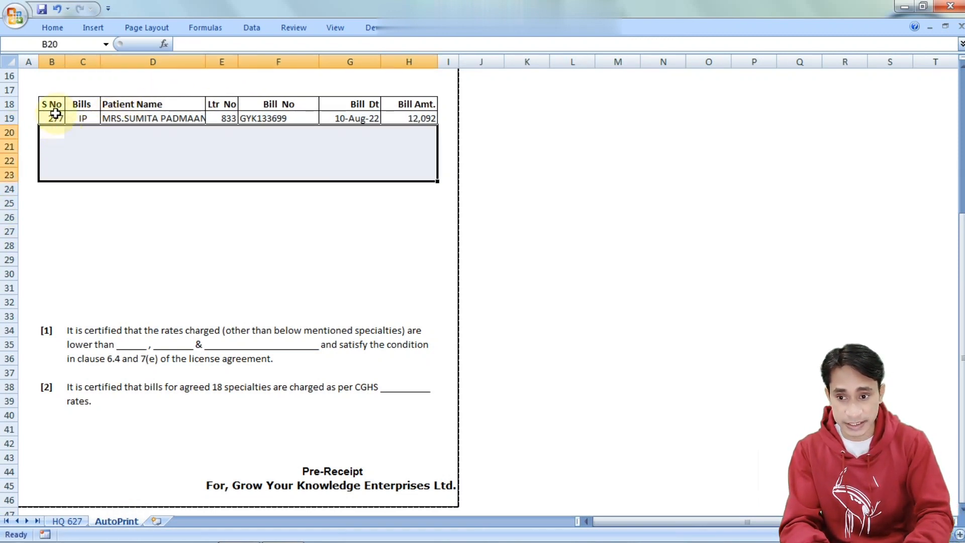
{"action": "left_click", "coordinate": [55, 117]}
{"action": "type", "text": "1"}
{"action": "key", "text": "Tab"}
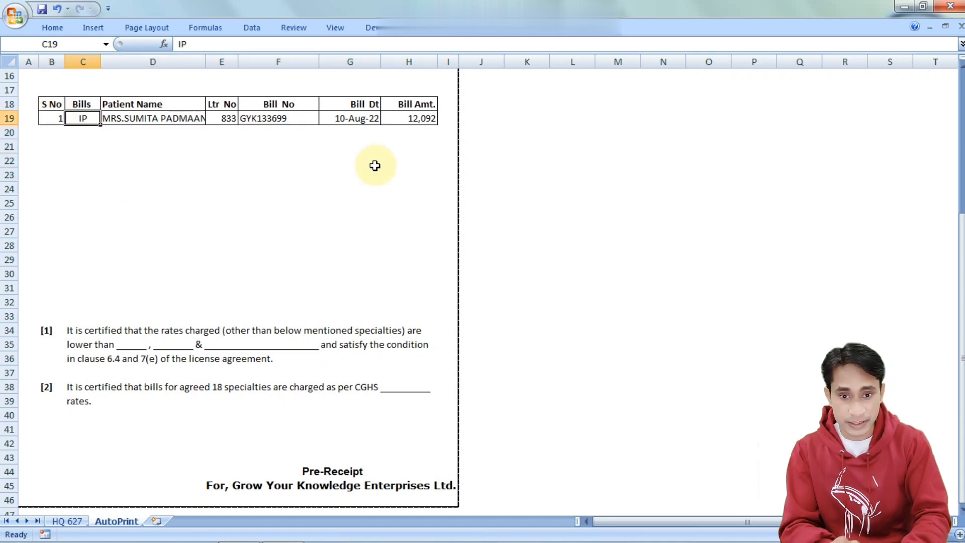
- Sum the bill amount in H20 and enter the label TOTAL in G20
{"action": "left_click", "coordinate": [411, 131]}
{"action": "key", "text": "alt+equal"}
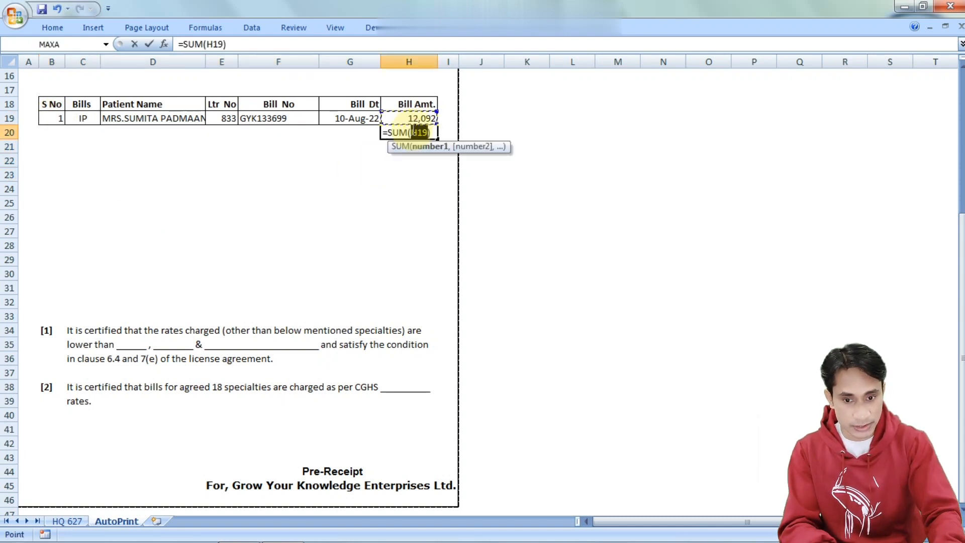
{"action": "key", "text": "Return"}
{"action": "left_click", "coordinate": [367, 131]}
{"action": "type", "text": "TOTAL"}
{"action": "key", "text": "shift+Up"}
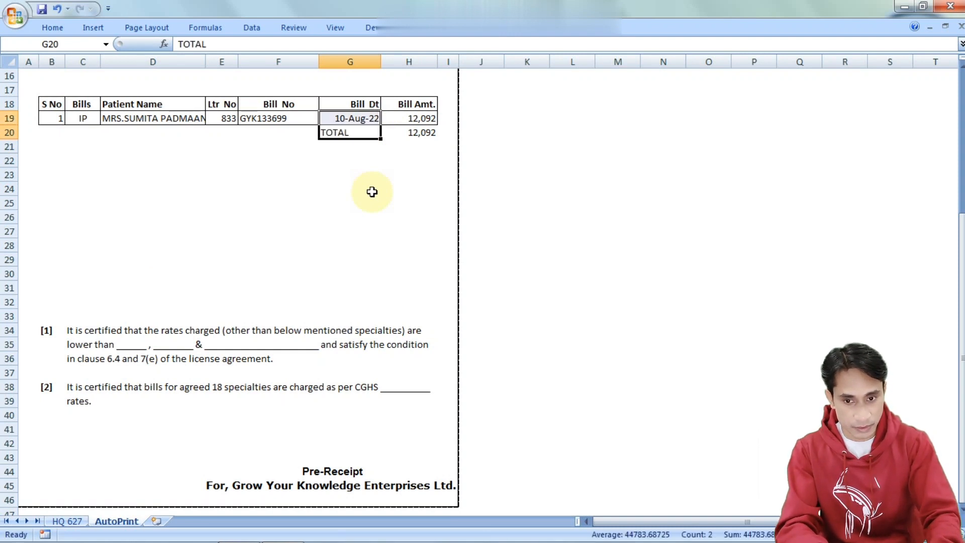
{"action": "left_click", "coordinate": [447, 146]}
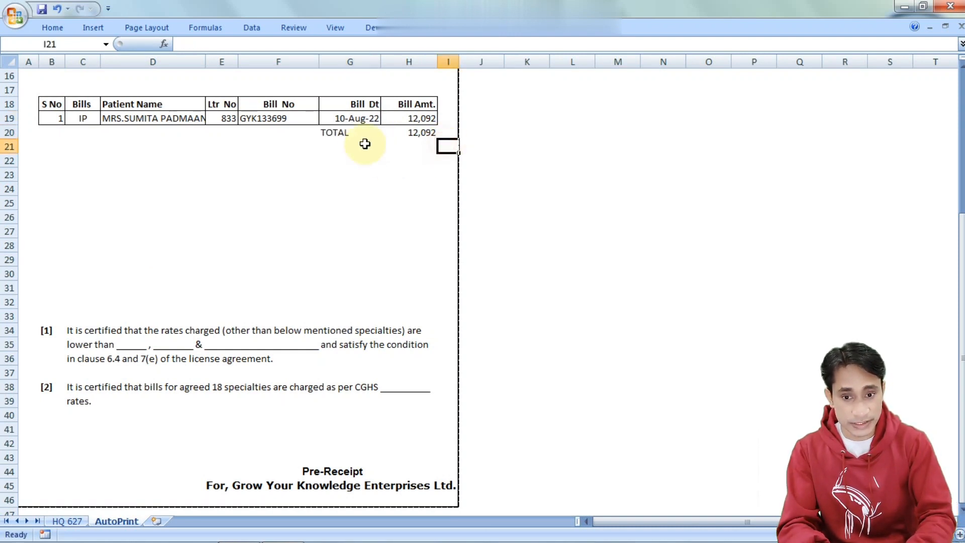
- Make the total label and amount in G20:H20 bold
{"action": "left_click", "coordinate": [359, 132]}
{"action": "left_click_drag", "start_coordinate": [359, 133], "coordinate": [398, 130]}
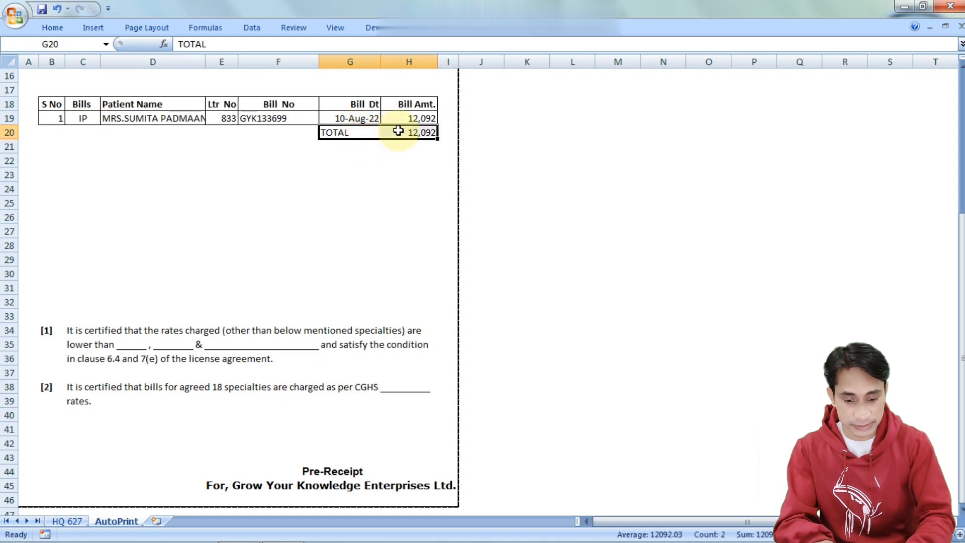
{"action": "key", "text": "ctrl+b"}
{"action": "left_click", "coordinate": [375, 146]}
{"action": "left_click", "coordinate": [373, 130]}
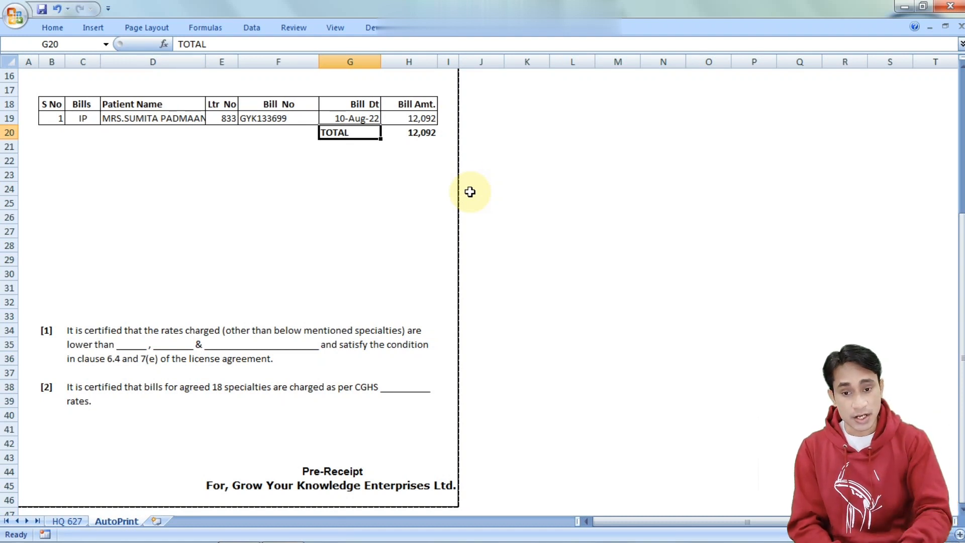
{"action": "left_click", "coordinate": [73, 522]}
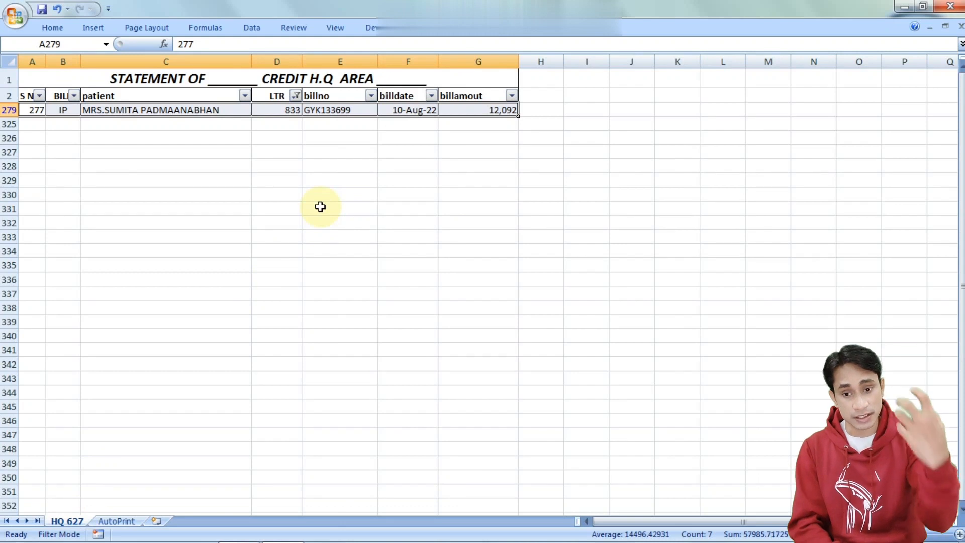
{"action": "left_click", "coordinate": [118, 521]}
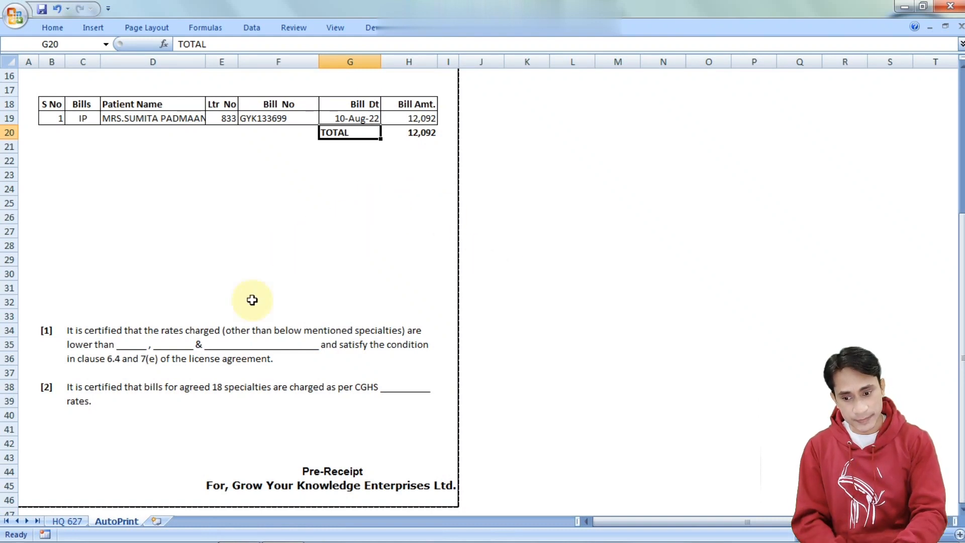
{"action": "left_click_drag", "start_coordinate": [961, 224], "coordinate": [961, 68]}
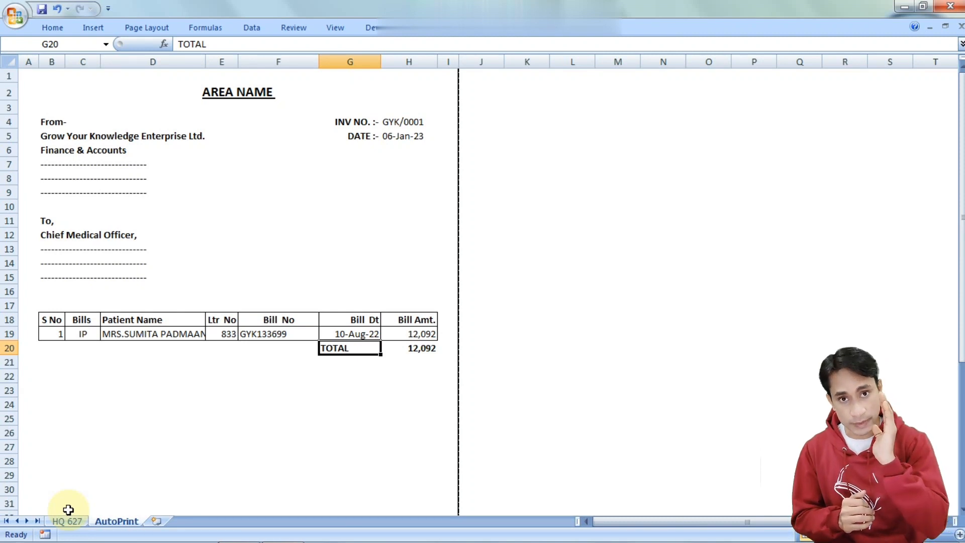
- Close the workbook without saving its changes and open the macro-enabled AutoPrint.xlsm workbook from the desktop
{"action": "left_click", "coordinate": [950, 7]}
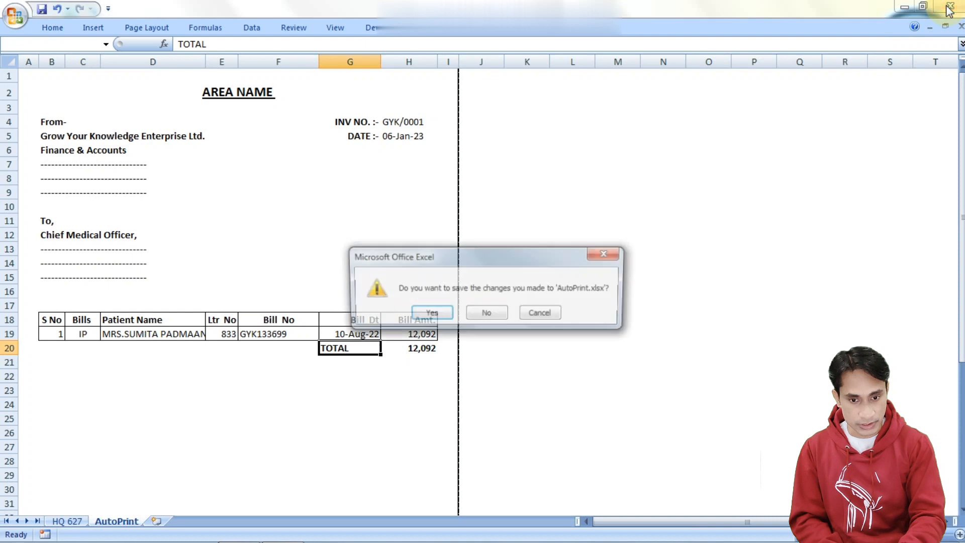
{"action": "left_click", "coordinate": [487, 315]}
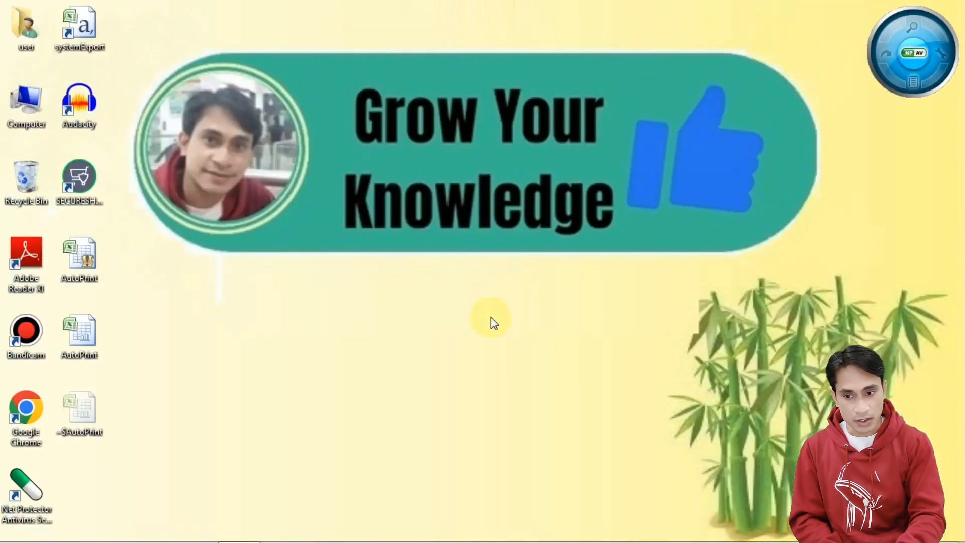
{"action": "double_click", "coordinate": [93, 272]}
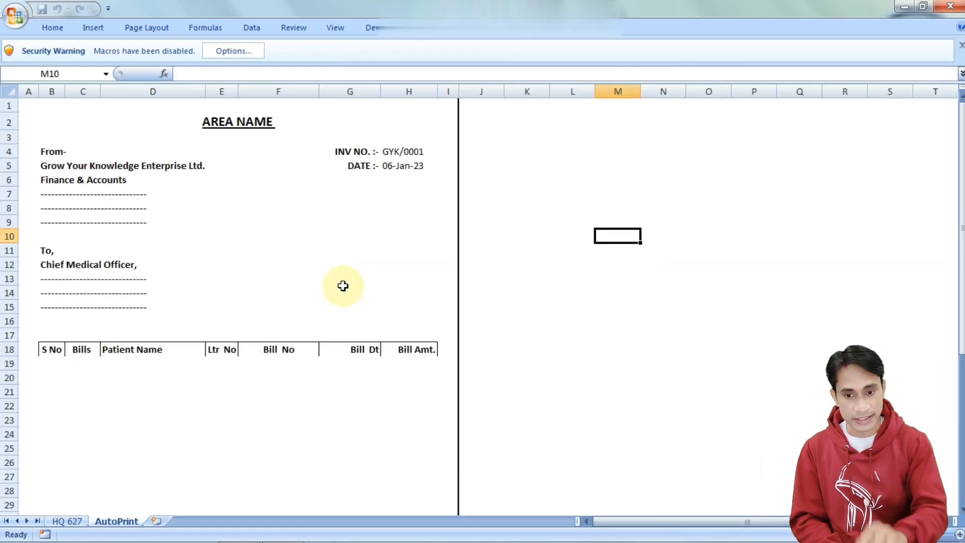
- Enable the blocked macro content for the AutoPrint.xlsm workbook
{"action": "left_click", "coordinate": [244, 53]}
{"action": "left_click", "coordinate": [420, 300]}
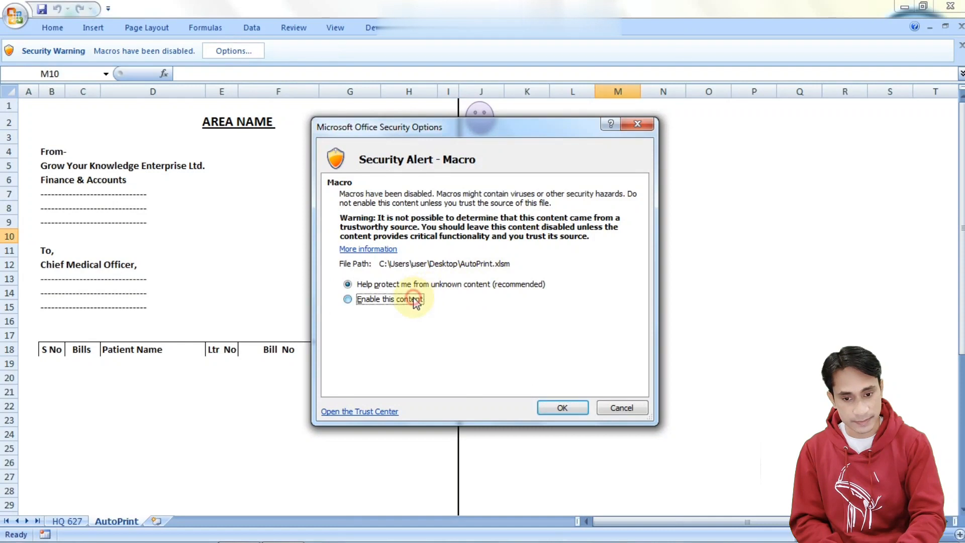
{"action": "left_click", "coordinate": [564, 407]}
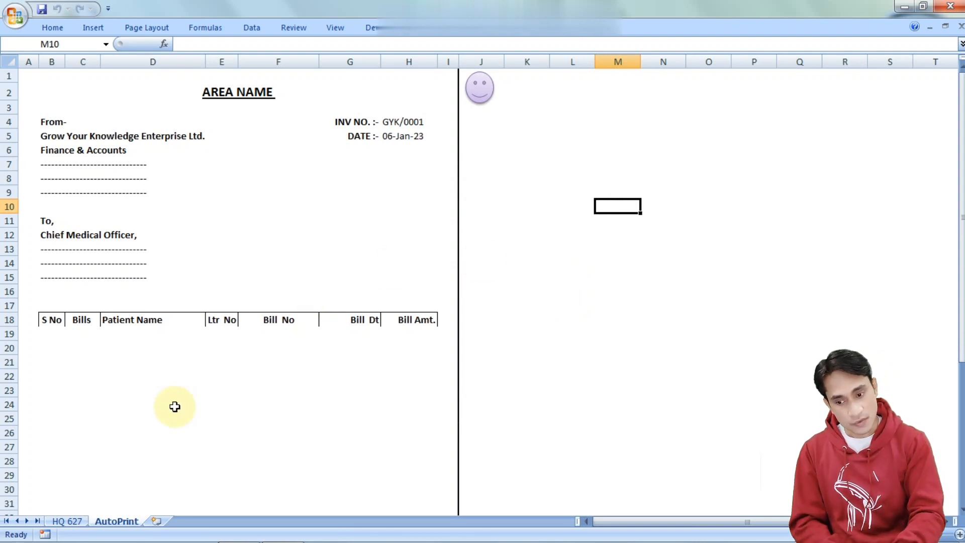
- Review the unfiltered bill list on the HQ 627 sheet and return to the AutoPrint sheet
{"action": "left_click", "coordinate": [66, 521]}
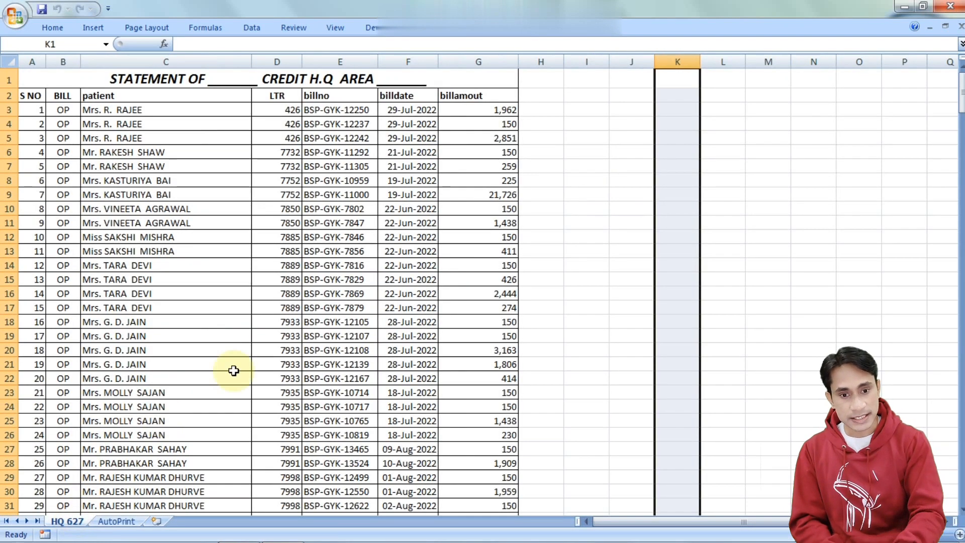
{"action": "left_click", "coordinate": [582, 224]}
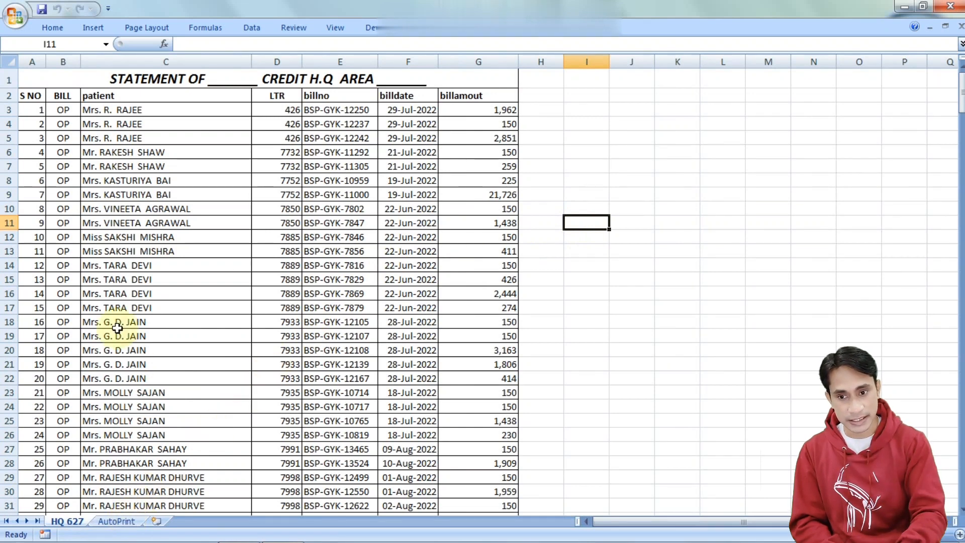
{"action": "left_click", "coordinate": [117, 521]}
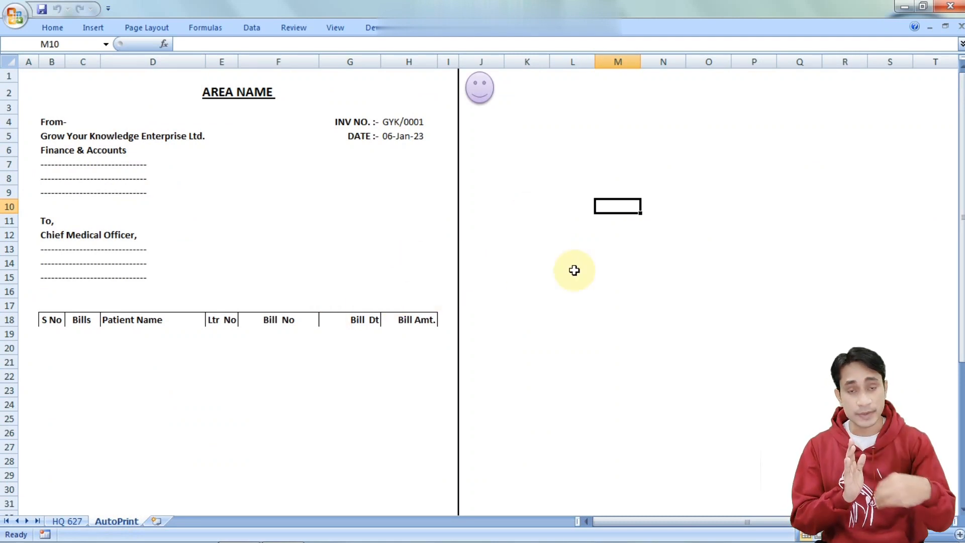
- Check the print preview of the empty AutoPrint invoice sheet and close it
{"action": "left_click", "coordinate": [14, 18]}
{"action": "mouse_move", "coordinate": [58, 170]}
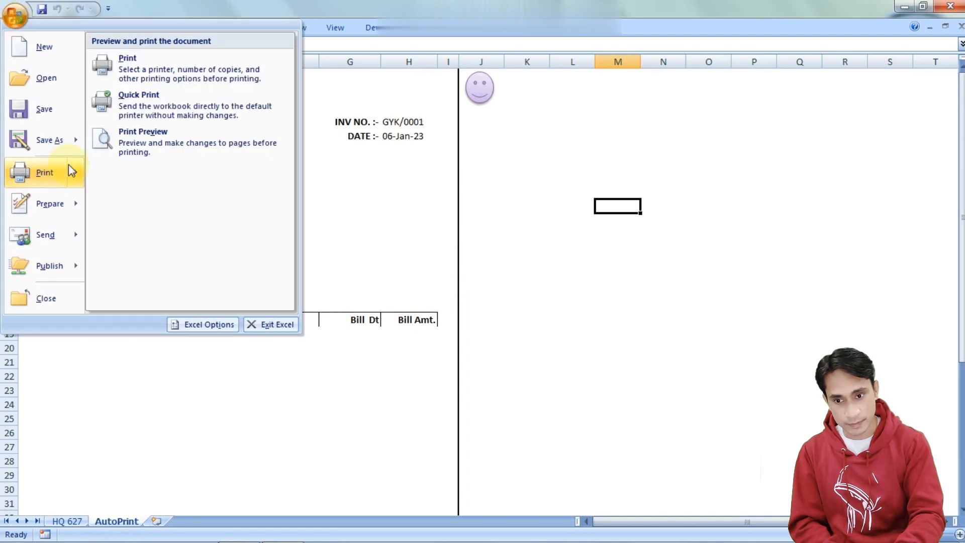
{"action": "left_click", "coordinate": [133, 129]}
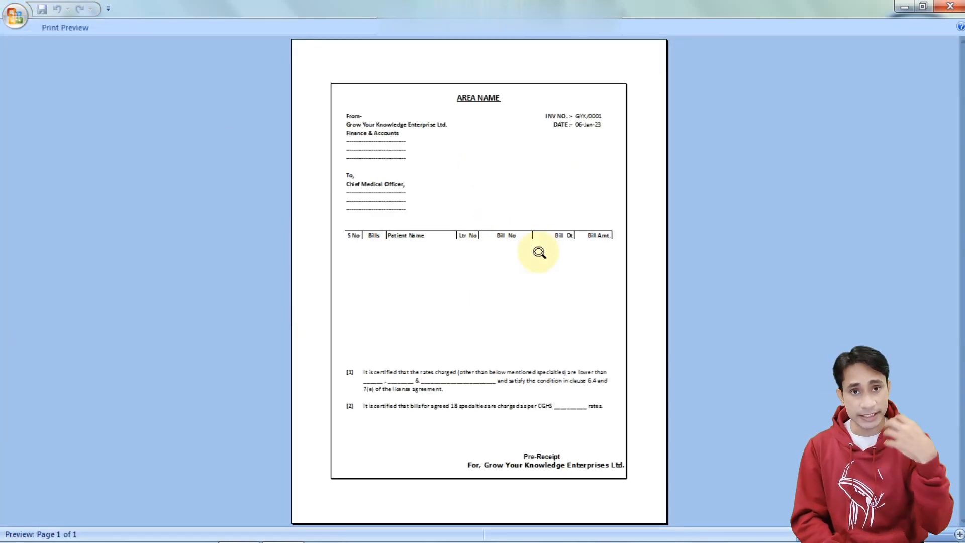
{"action": "left_click", "coordinate": [949, 7]}
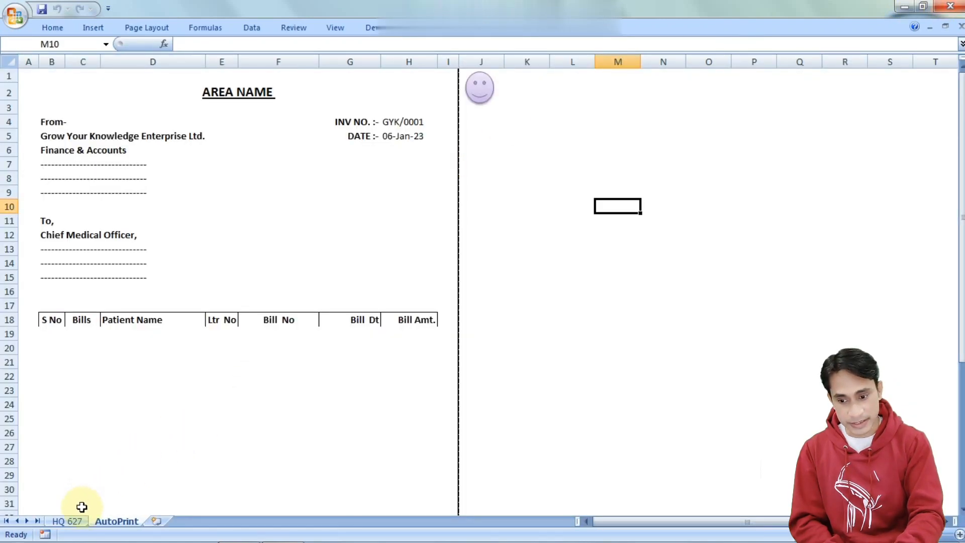
- Check the HQ 627 bill list, run the macro from the AutoPrint sheet's smiley shape and dismiss its message
{"action": "left_click", "coordinate": [69, 521]}
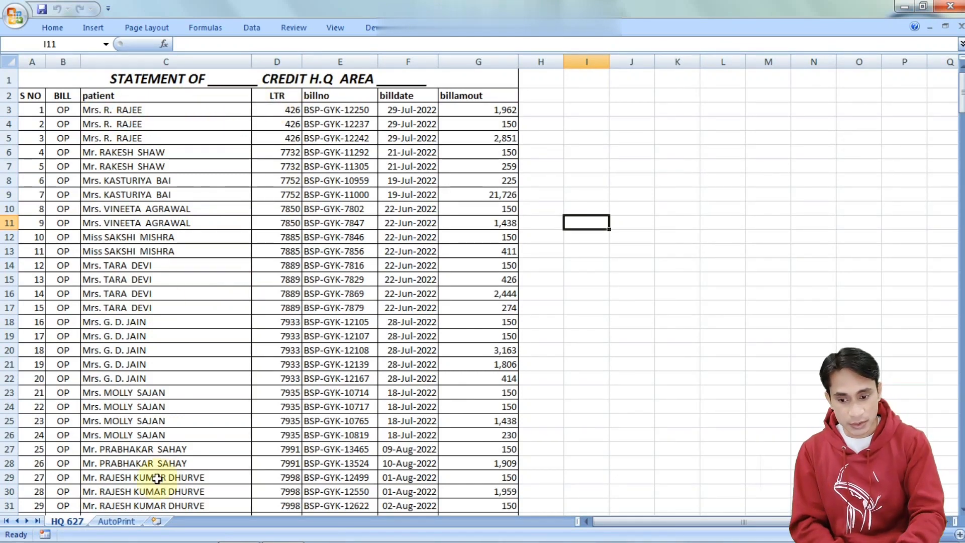
{"action": "left_click", "coordinate": [126, 521]}
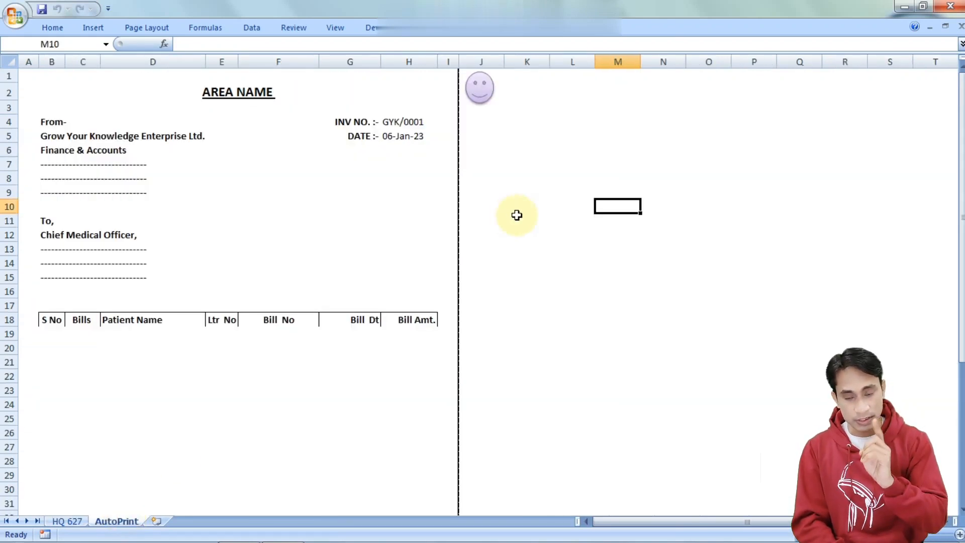
{"action": "left_click", "coordinate": [482, 90]}
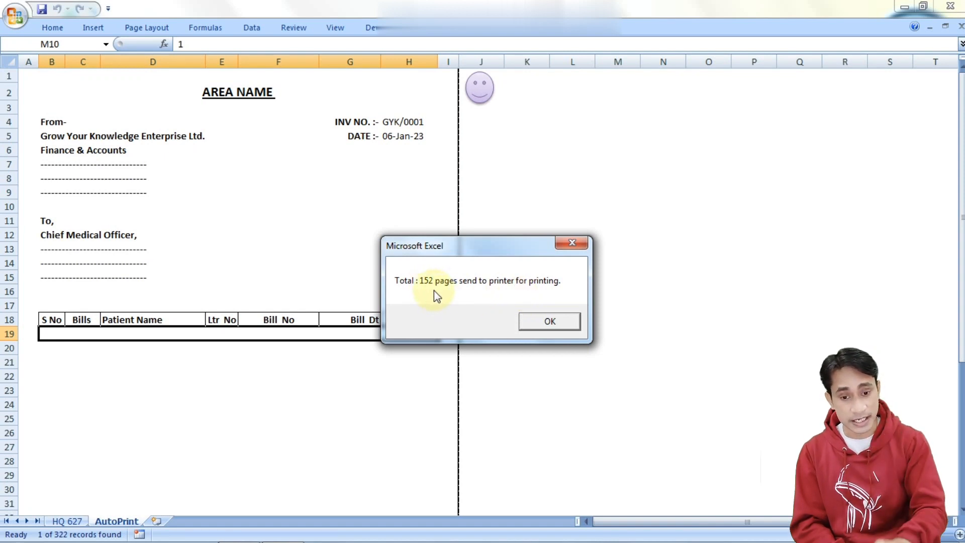
{"action": "left_click", "coordinate": [550, 322]}
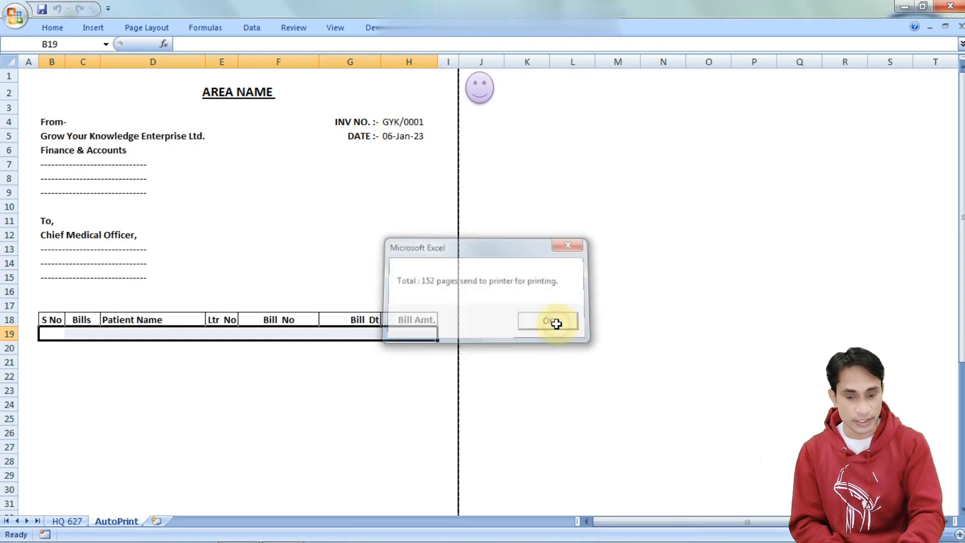
{"action": "left_click", "coordinate": [538, 318]}
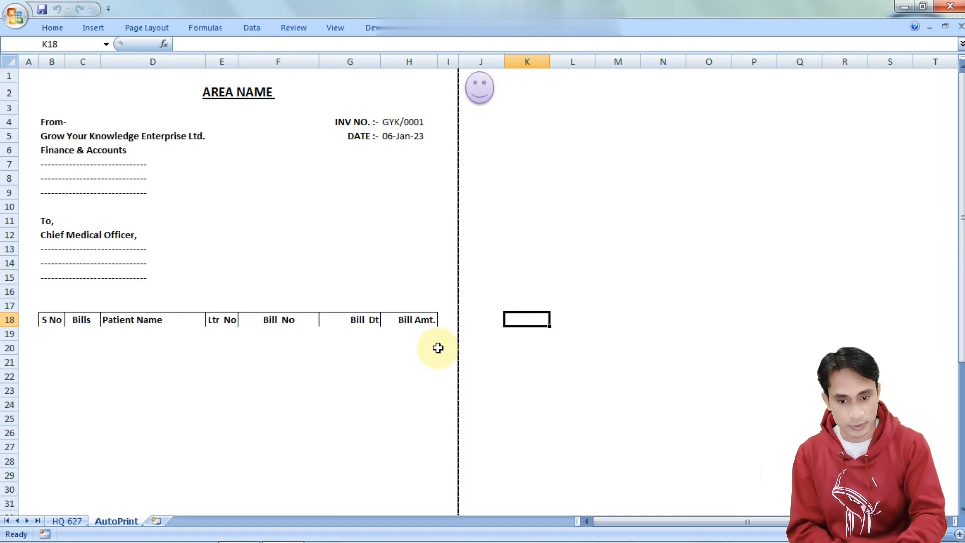
{"action": "left_click", "coordinate": [562, 252]}
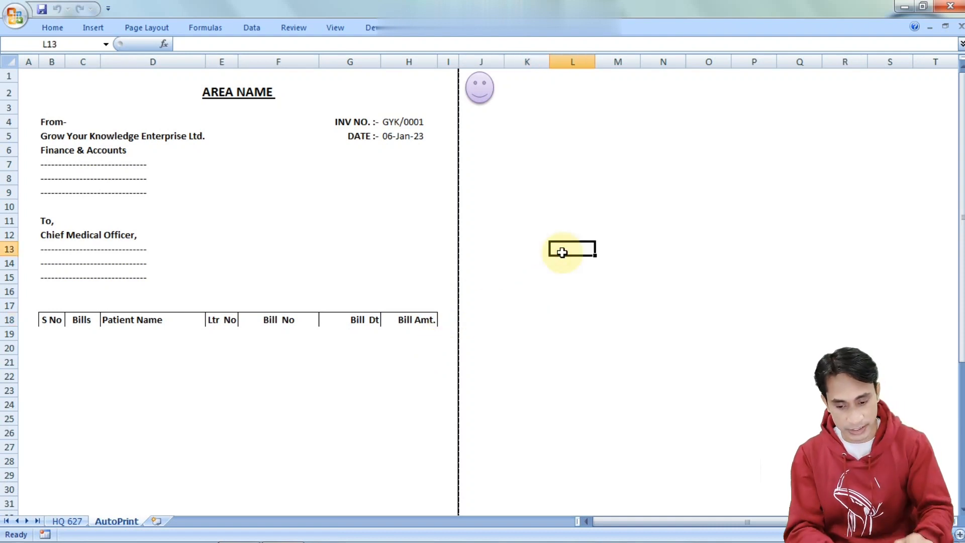
- Open the VBA code of the AutoPrint macro and uncomment the line that prints range A1:I46
{"action": "key", "text": "alt+F11"}
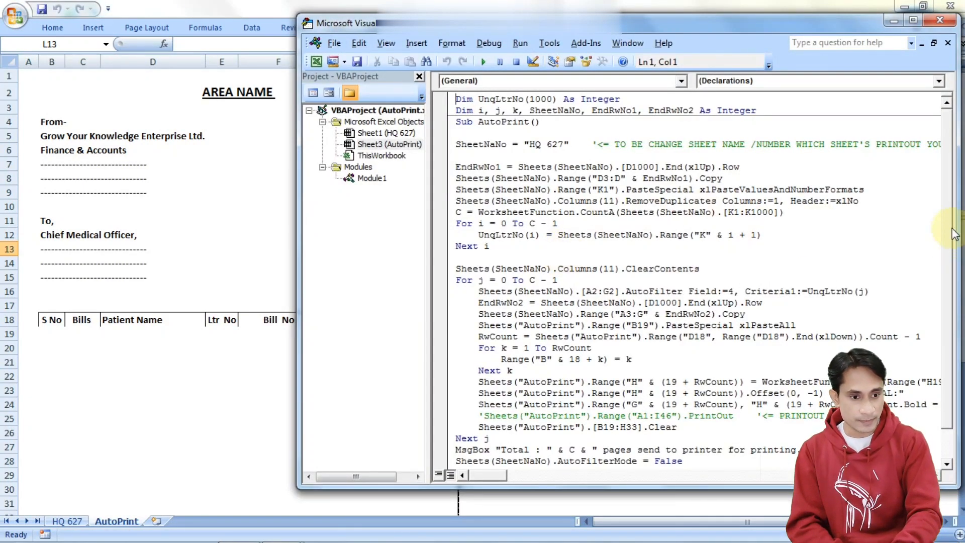
{"action": "scroll", "coordinate": [942, 221], "scroll_direction": "down", "scroll_amount": 1}
{"action": "scroll", "coordinate": [951, 217], "scroll_direction": "up", "scroll_amount": 1}
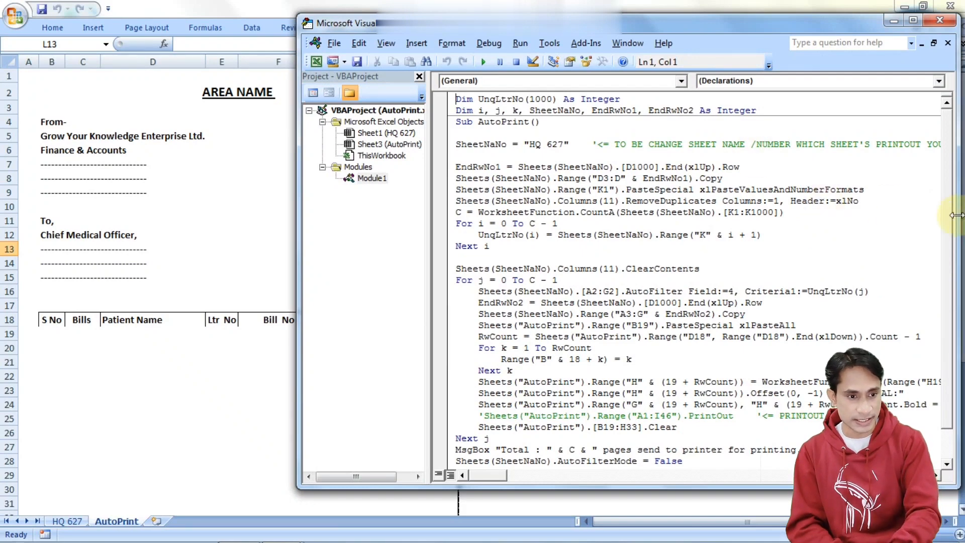
{"action": "left_click_drag", "start_coordinate": [950, 213], "coordinate": [953, 254]}
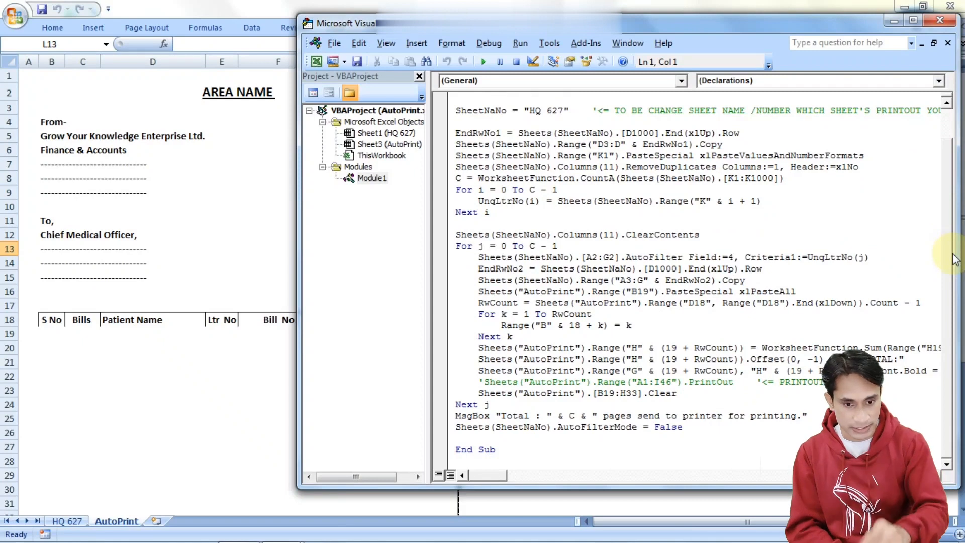
{"action": "left_click", "coordinate": [486, 381]}
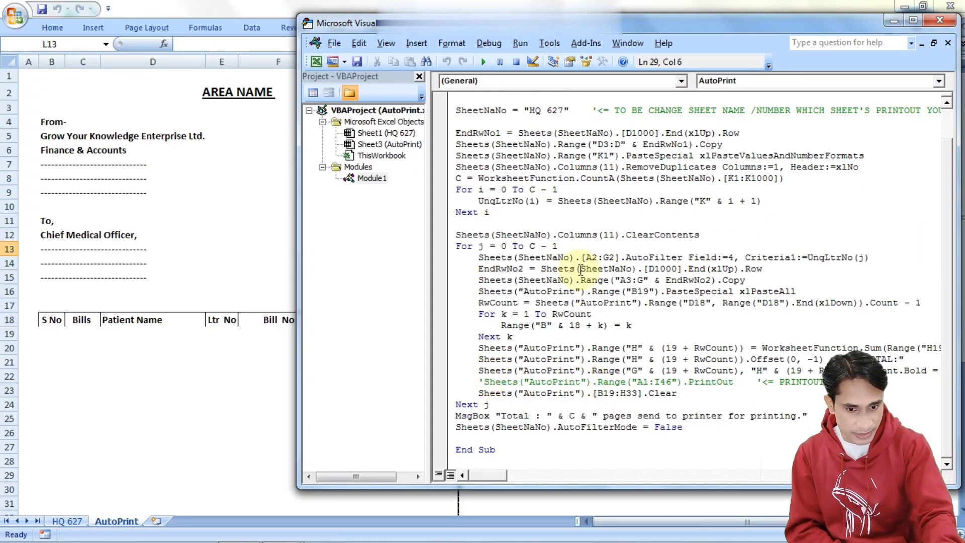
{"action": "key", "text": "BackSpace"}
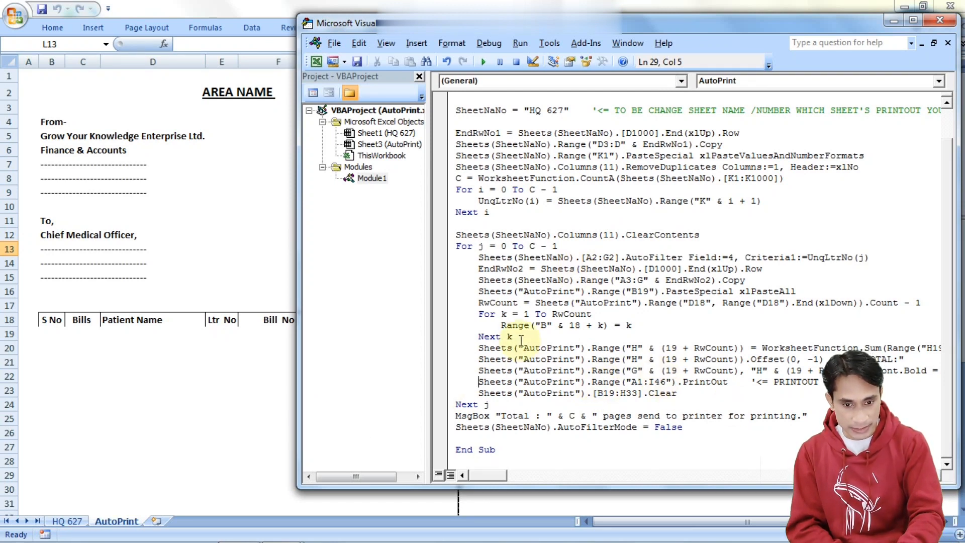
- Set a breakpoint on the macro's WorksheetFunction.Sum line, run the macro up to it and check the bills on the AutoPrint sheet
{"action": "left_click", "coordinate": [447, 348]}
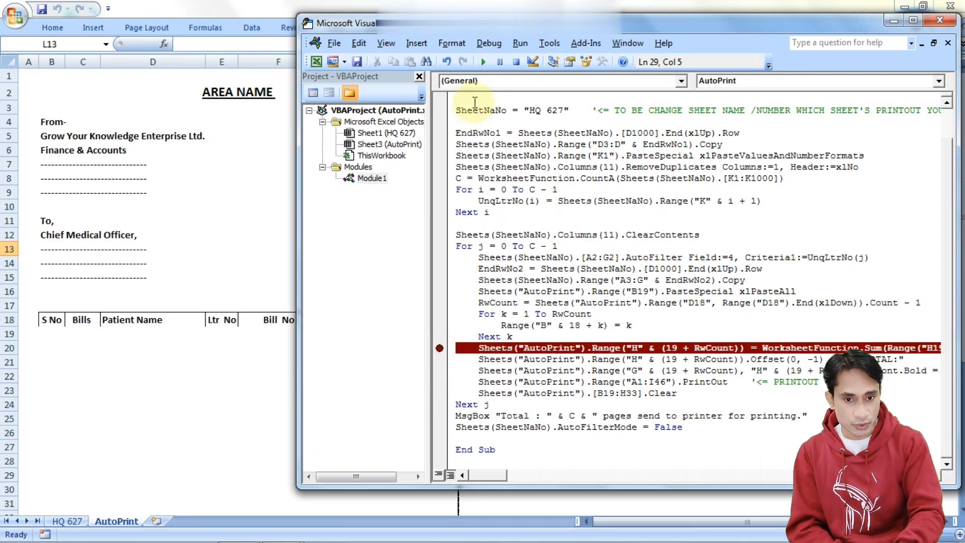
{"action": "left_click", "coordinate": [484, 64]}
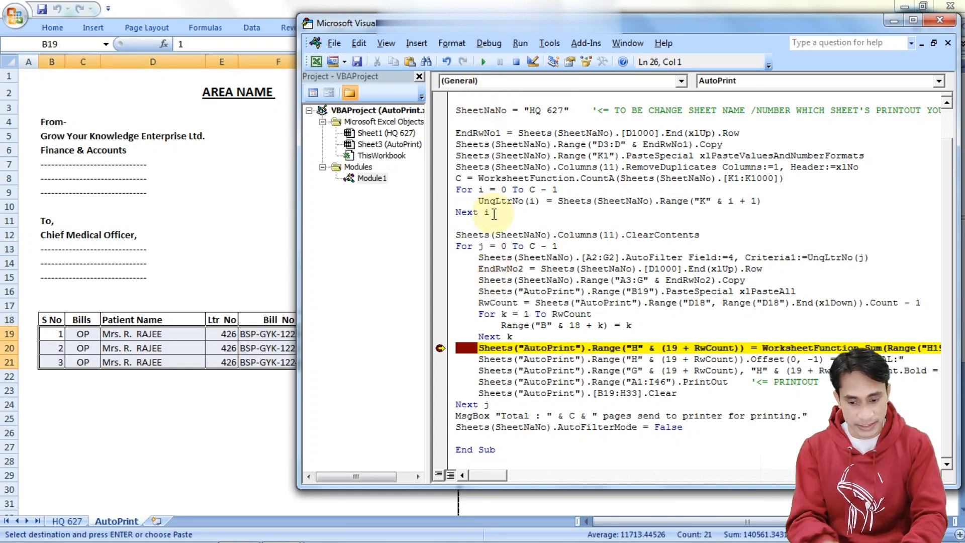
{"action": "key", "text": "alt+F11"}
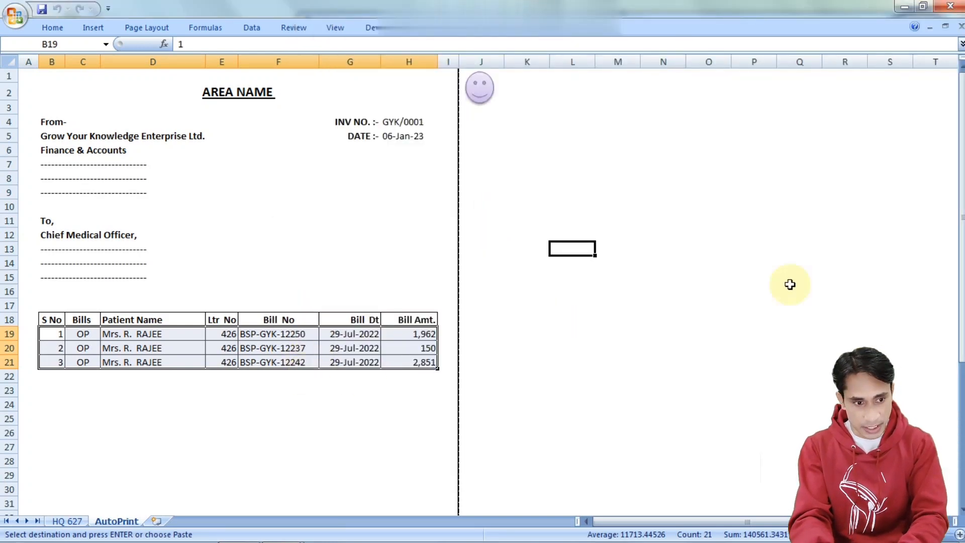
{"action": "left_click_drag", "start_coordinate": [963, 256], "coordinate": [961, 263]}
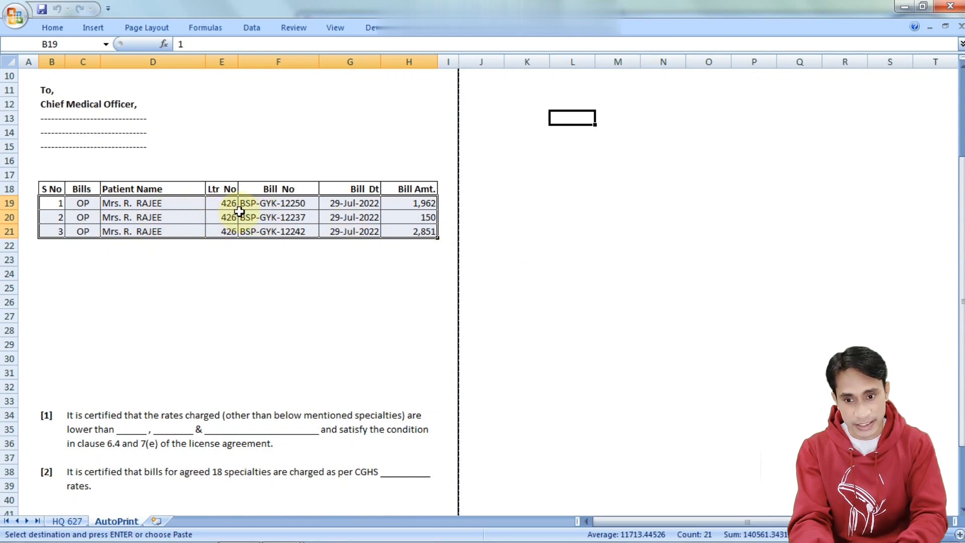
{"action": "key", "text": "alt+F11"}
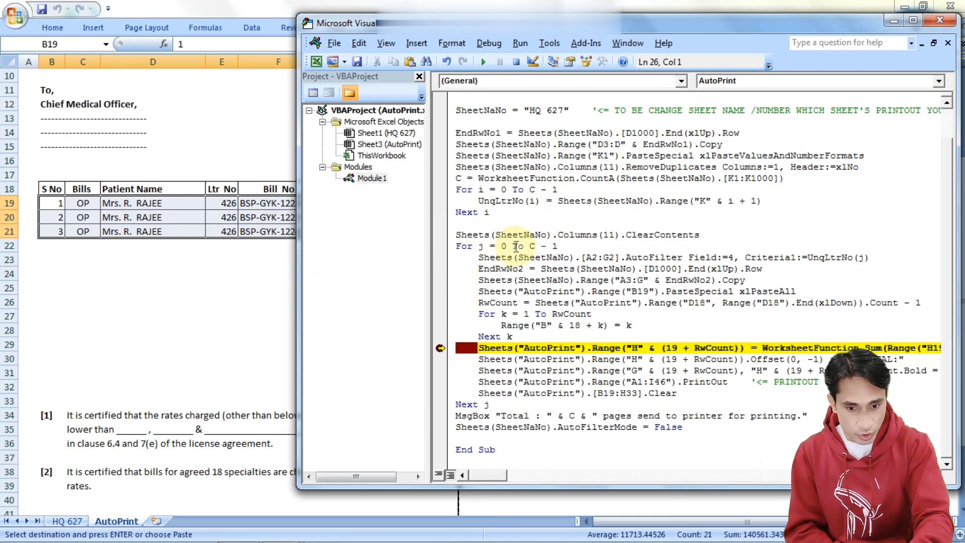
- Remove the breakpoint, execute only the Sum line and check the total on the AutoPrint sheet
{"action": "key", "text": "F9"}
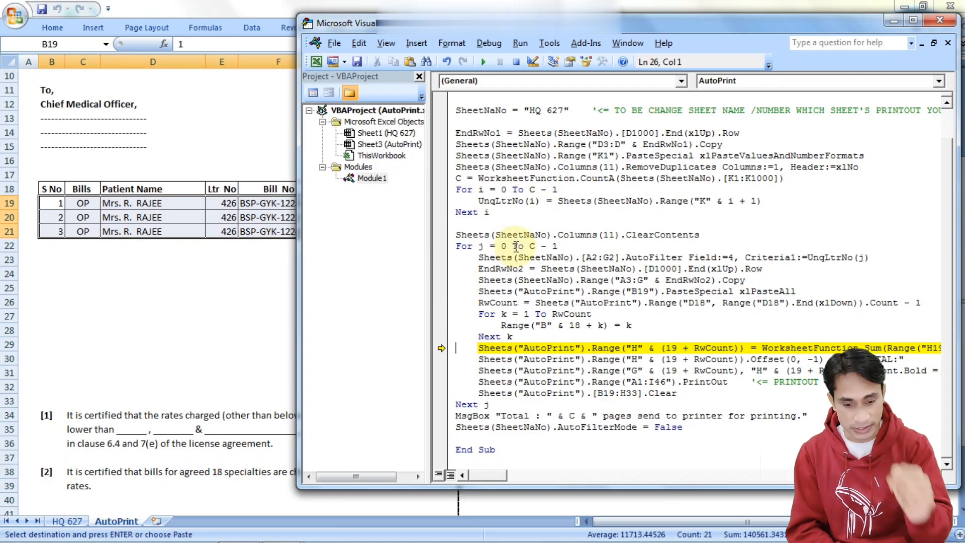
{"action": "key", "text": "F8"}
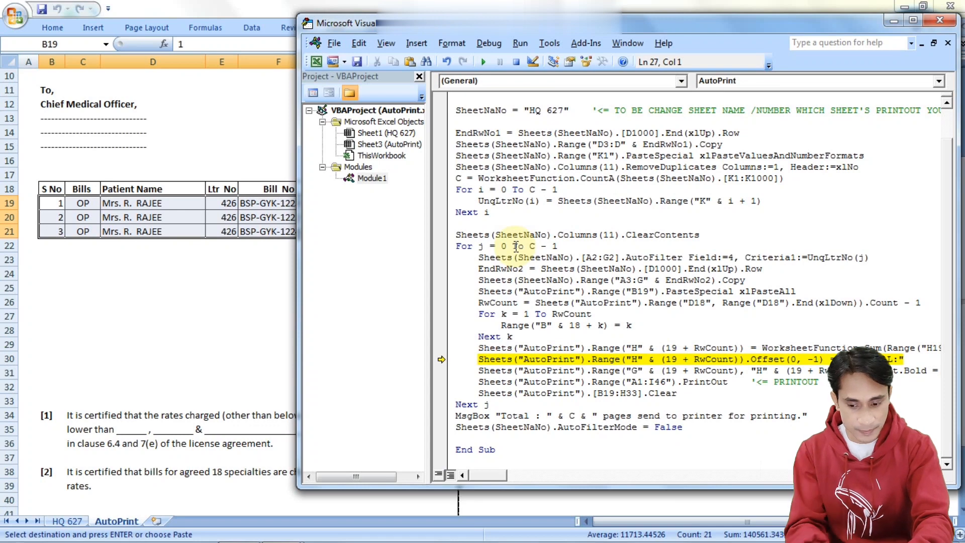
{"action": "key", "text": "alt+F11"}
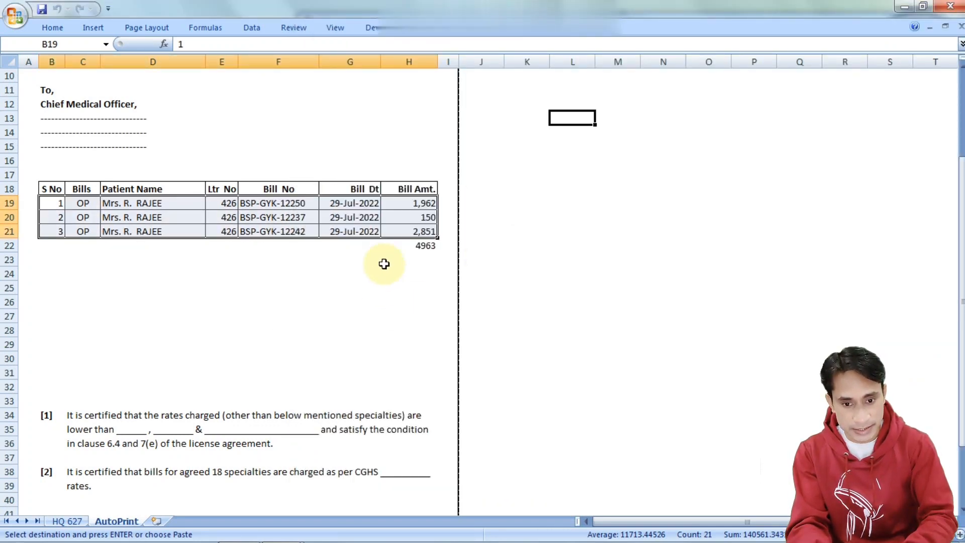
- Step through the lines that add the TOTAL: label and make the total row bold, checking the sheet after each
{"action": "key", "text": "alt+F11"}
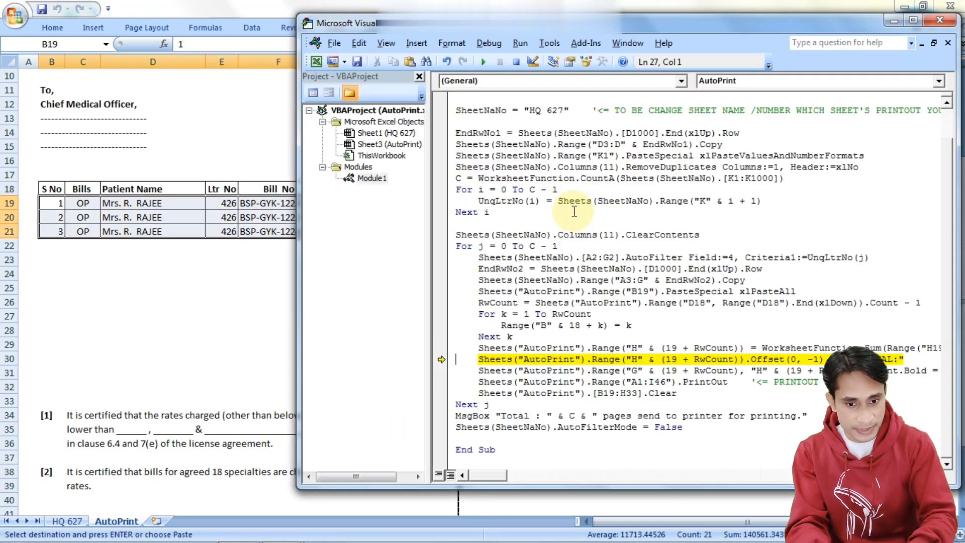
{"action": "key", "text": "F8"}
{"action": "key", "text": "alt+F11"}
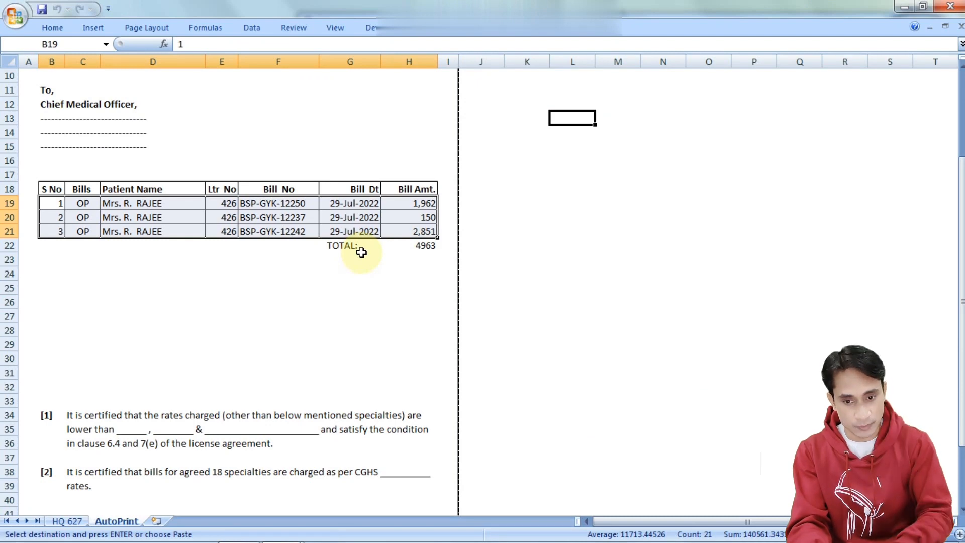
{"action": "key", "text": "alt+F11"}
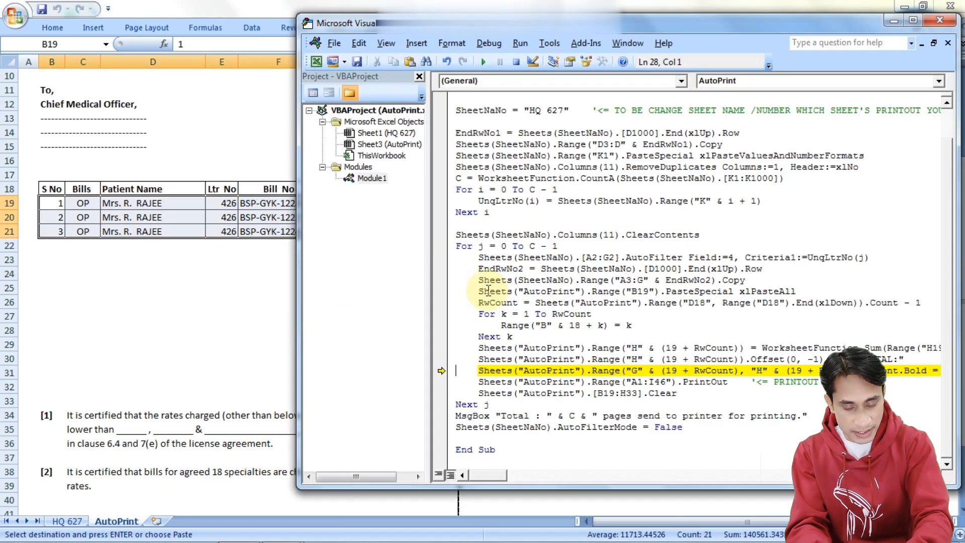
{"action": "key", "text": "F8"}
{"action": "key", "text": "alt+F11"}
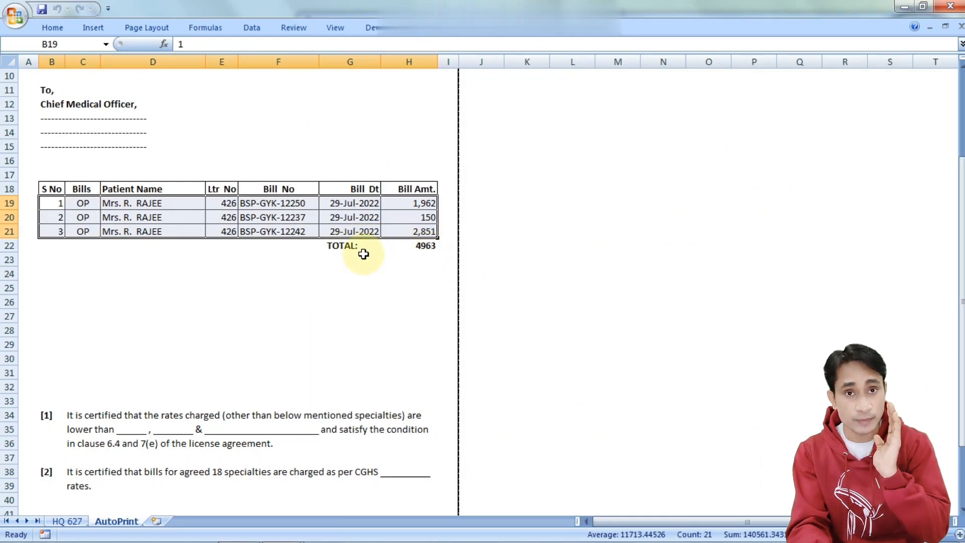
- Execute the PrintOut line, save the printed invoice on the Desktop as an XPS document named 1 and return to the code
{"action": "key", "text": "alt+F11"}
{"action": "mouse_move", "coordinate": [483, 268]}
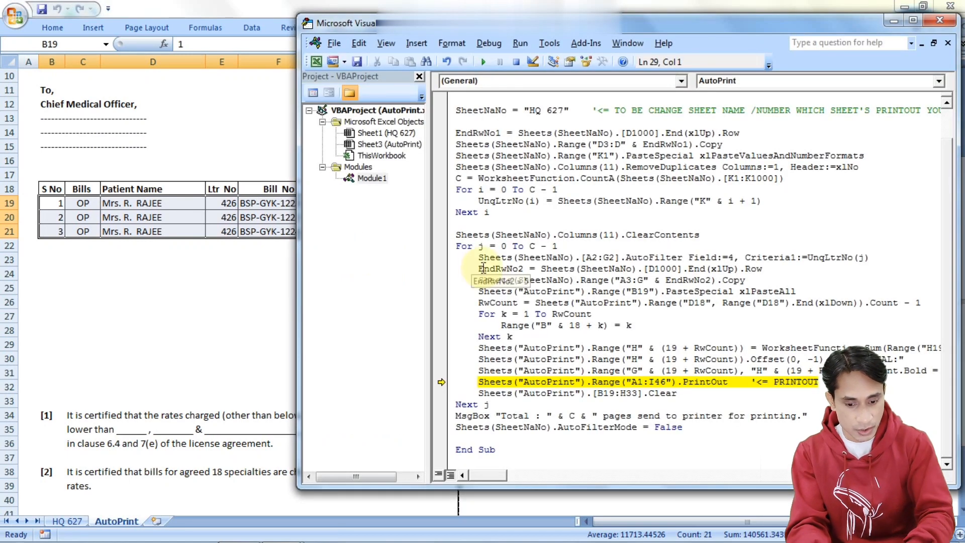
{"action": "key", "text": "F5"}
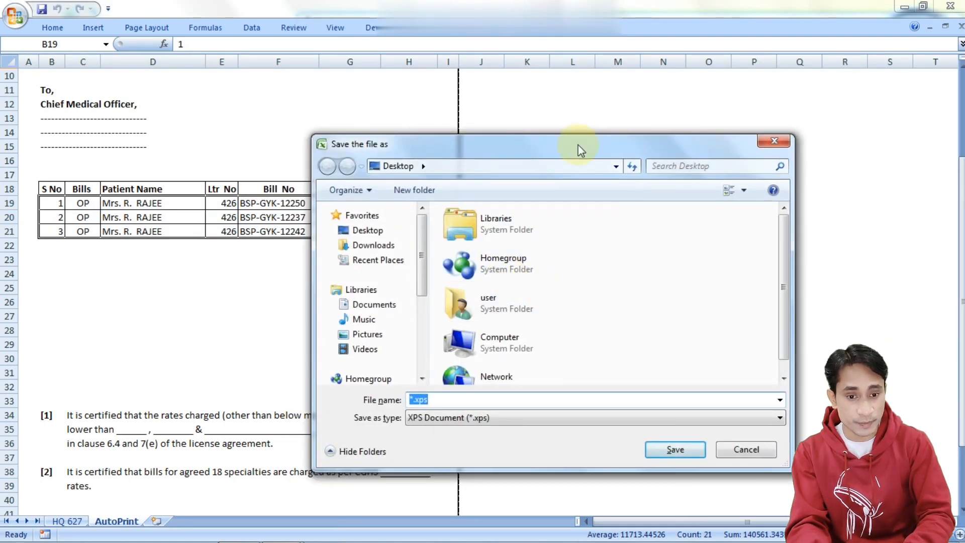
{"action": "left_click_drag", "start_coordinate": [578, 150], "coordinate": [534, 343]}
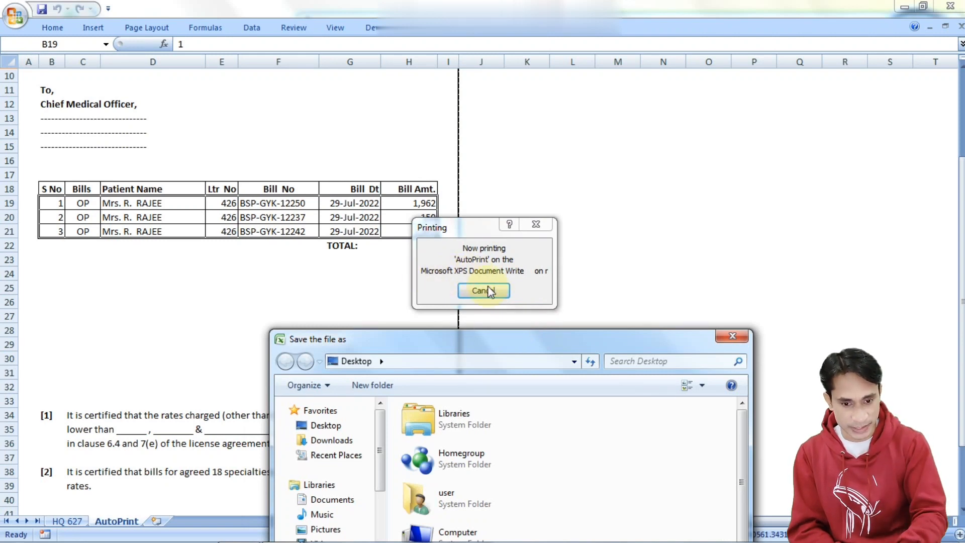
{"action": "left_click_drag", "start_coordinate": [503, 350], "coordinate": [546, 108]}
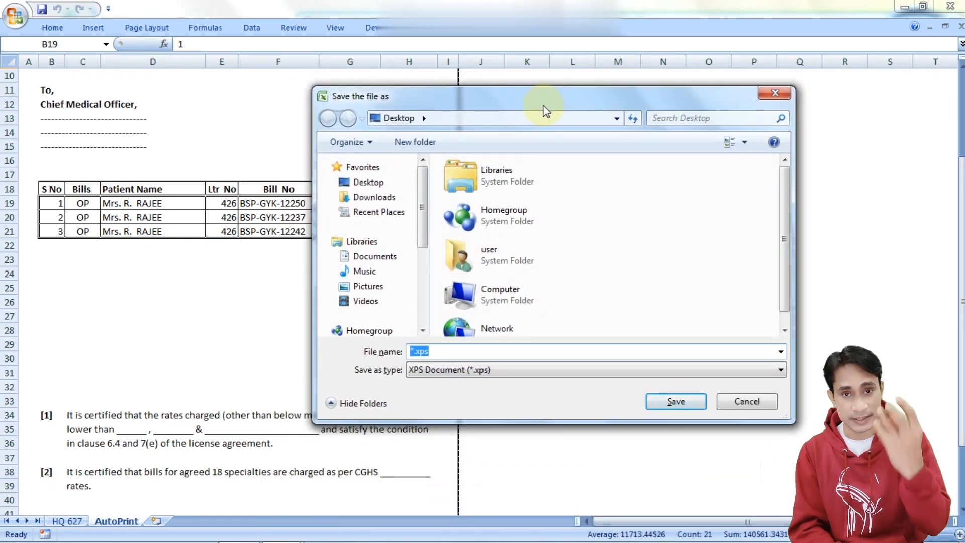
{"action": "type", "text": "1"}
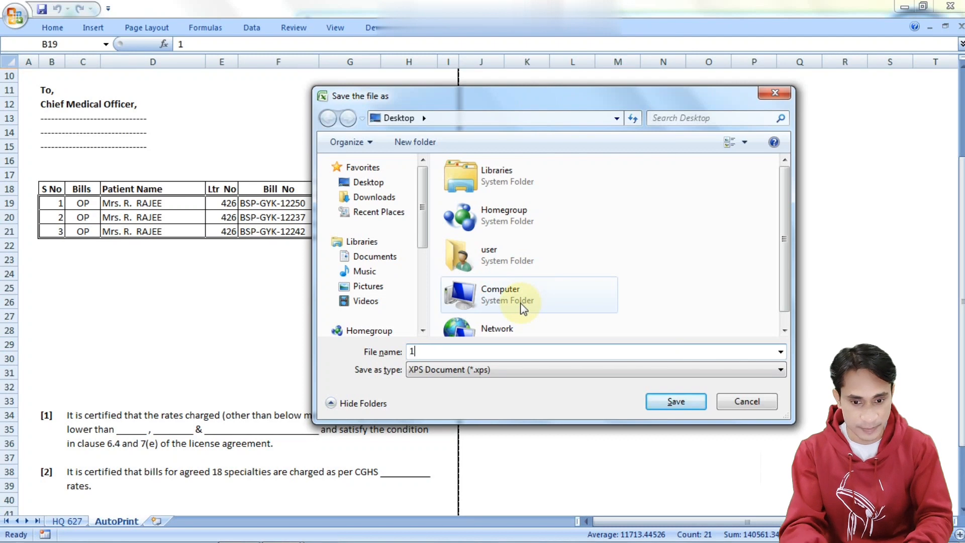
{"action": "left_click", "coordinate": [376, 185]}
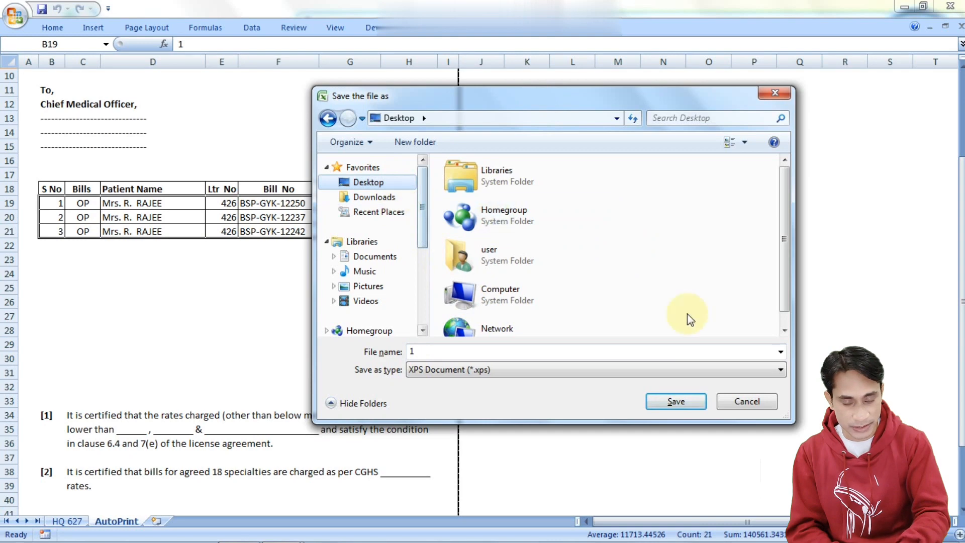
{"action": "left_click", "coordinate": [685, 400]}
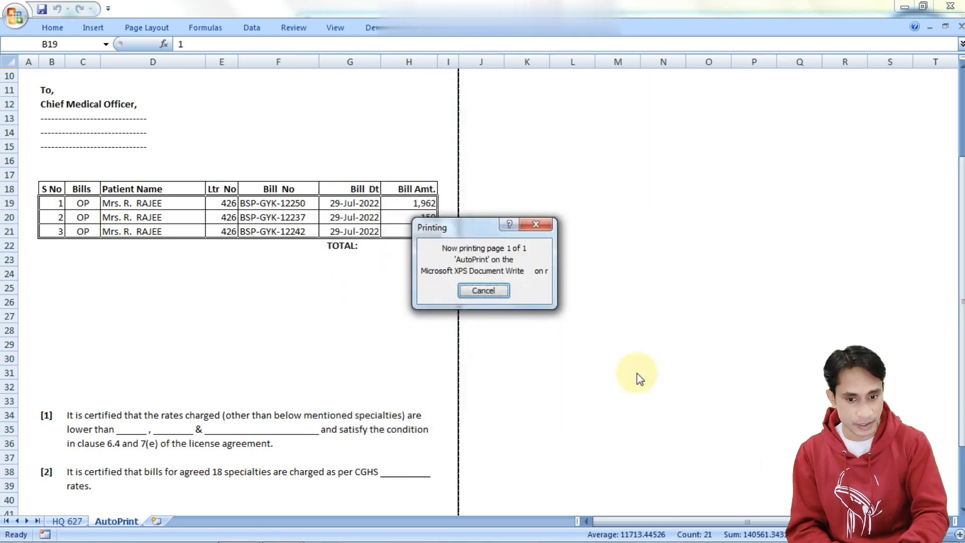
{"action": "left_click", "coordinate": [469, 294]}
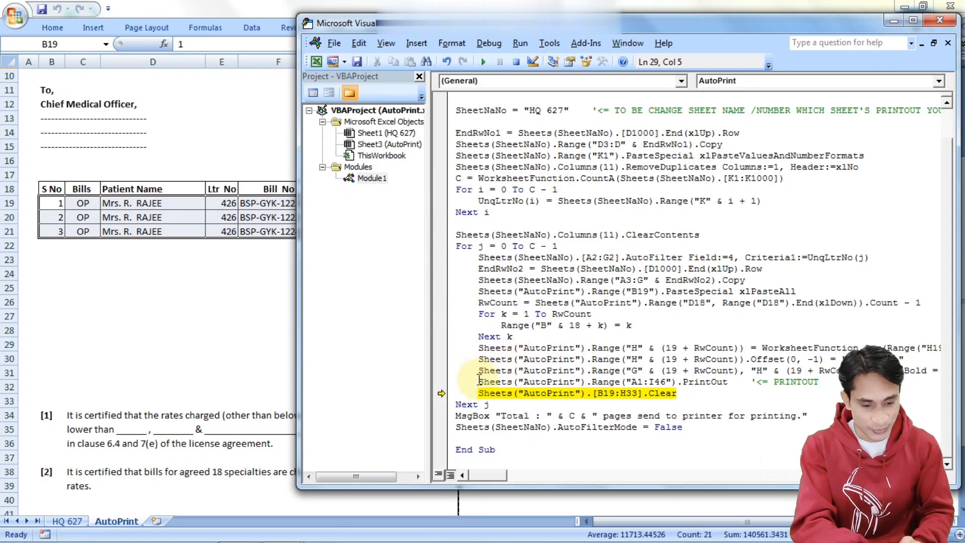
- Comment out the macro's PrintOut line for range A1:I46 again
{"action": "type", "text": "'"}
{"action": "left_click", "coordinate": [524, 347]}
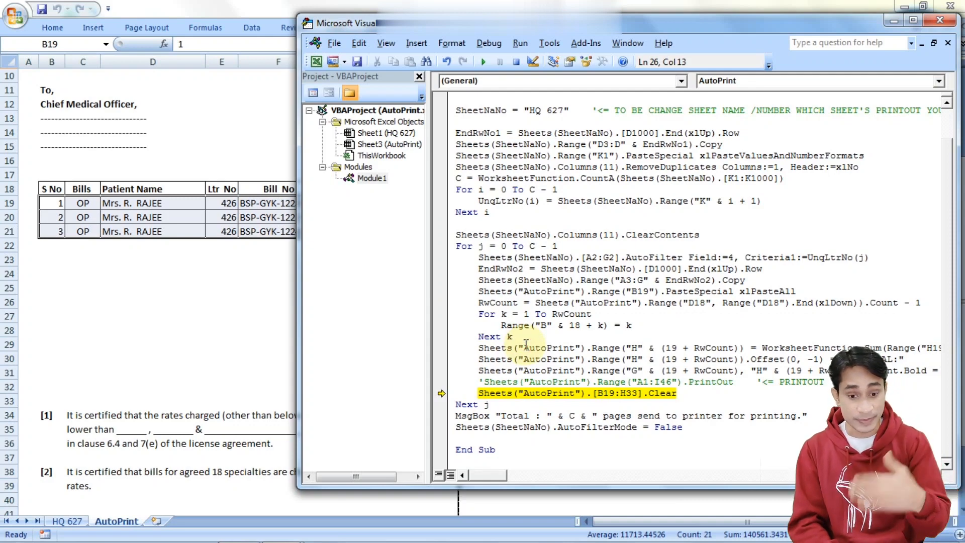
- Run the AutoPrint macro through to its end, acknowledge its completion message and close the code editor
{"action": "left_click", "coordinate": [482, 62]}
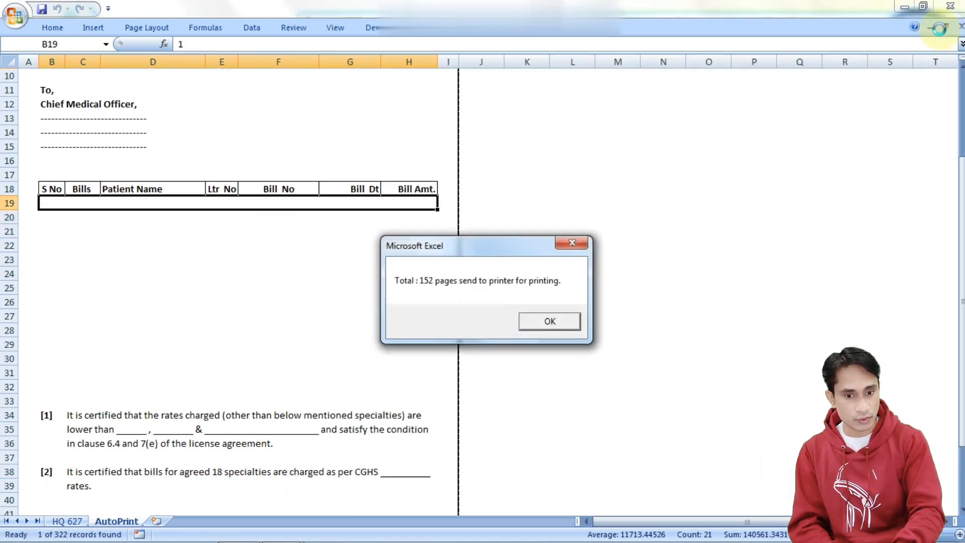
{"action": "left_click", "coordinate": [547, 321]}
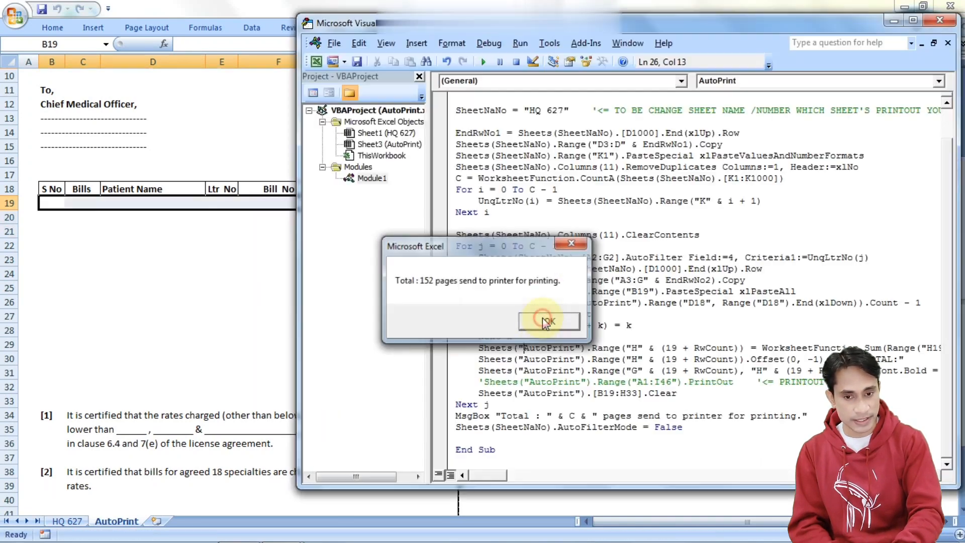
{"action": "left_click", "coordinate": [941, 21]}
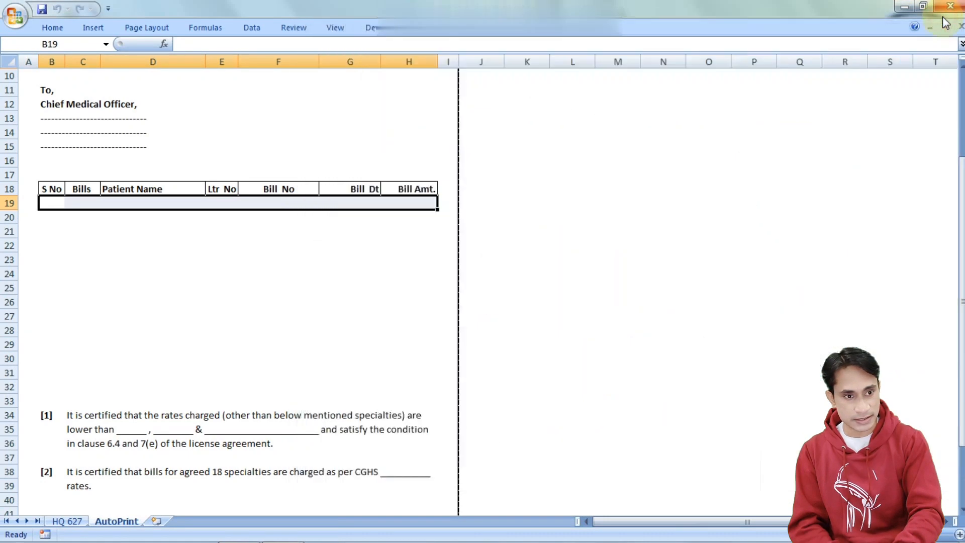
- Open the saved XPS document 1 from the Desktop, review the printed invoice down to its signature block and close it
{"action": "left_click", "coordinate": [900, 7]}
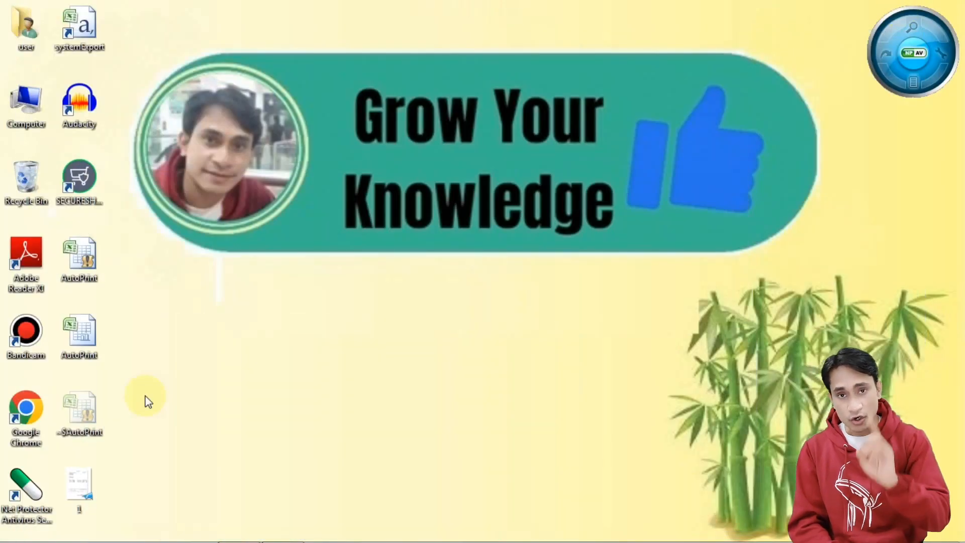
{"action": "double_click", "coordinate": [87, 478]}
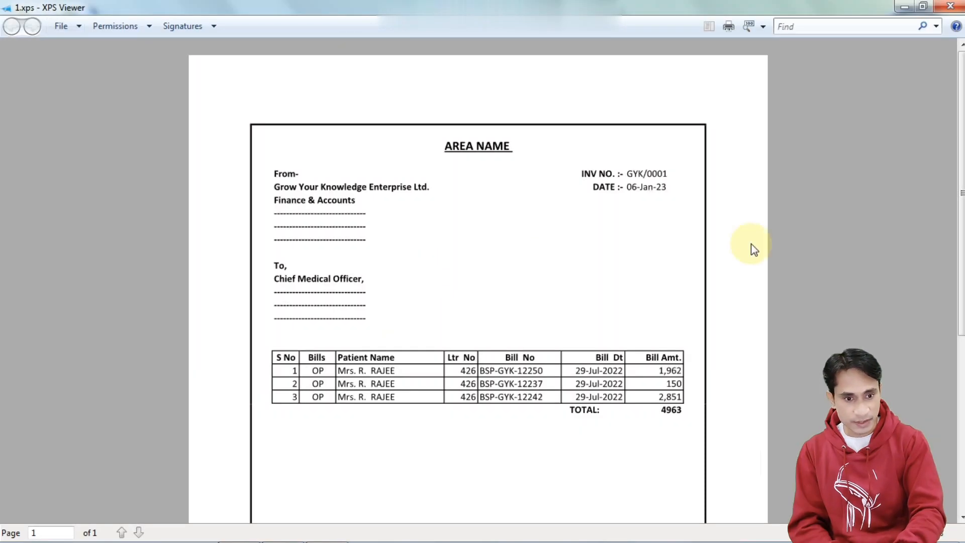
{"action": "left_click_drag", "start_coordinate": [962, 195], "coordinate": [957, 173]}
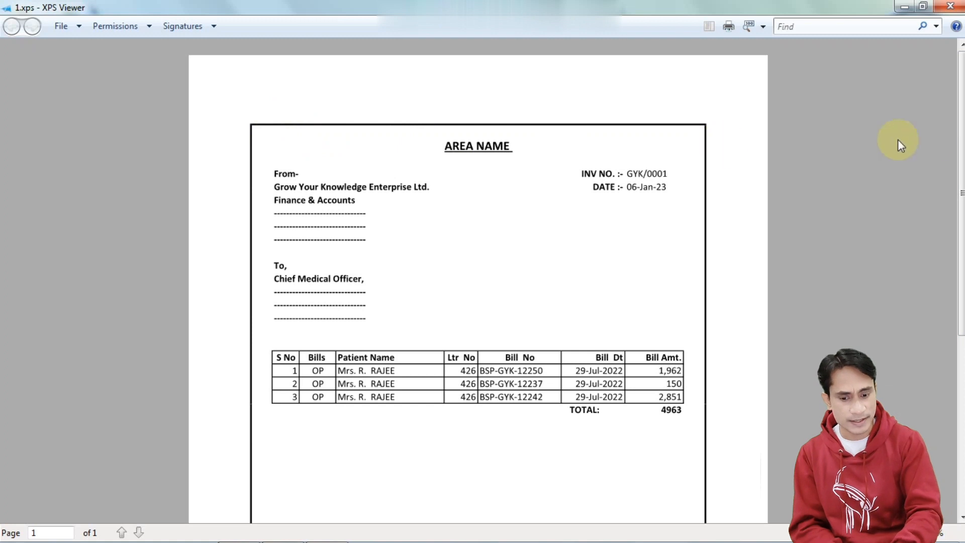
{"action": "key", "text": "alt+Tab"}
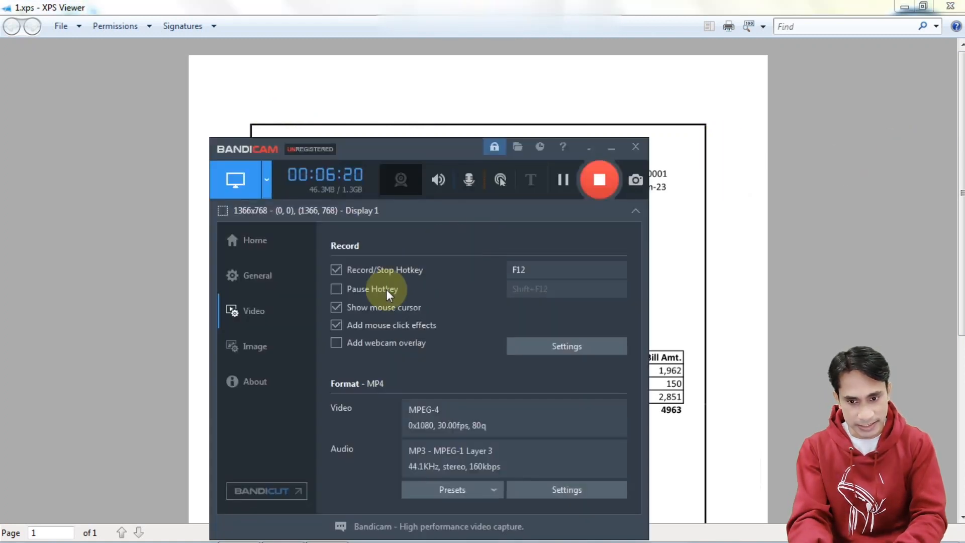
{"action": "left_click", "coordinate": [668, 220]}
{"action": "left_click_drag", "start_coordinate": [963, 203], "coordinate": [961, 285]}
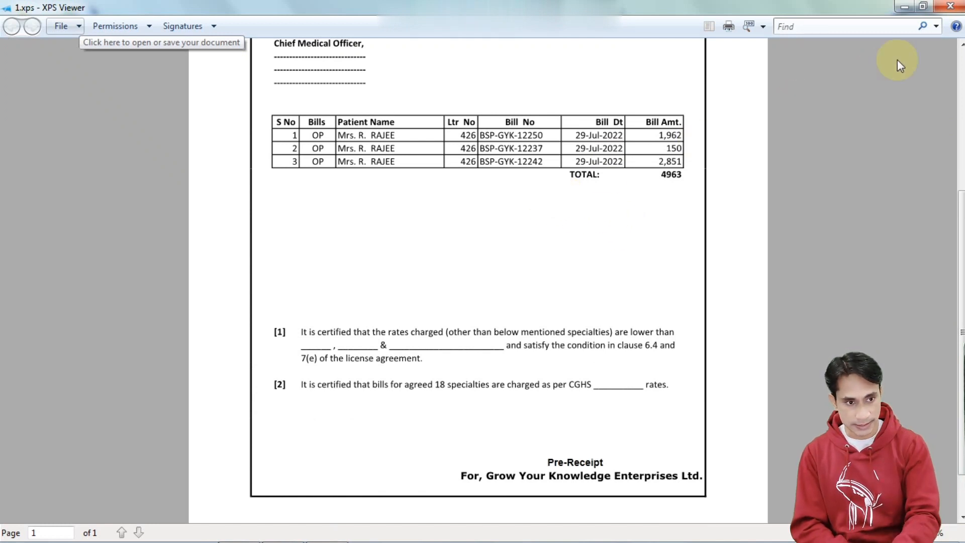
{"action": "left_click", "coordinate": [940, 7]}
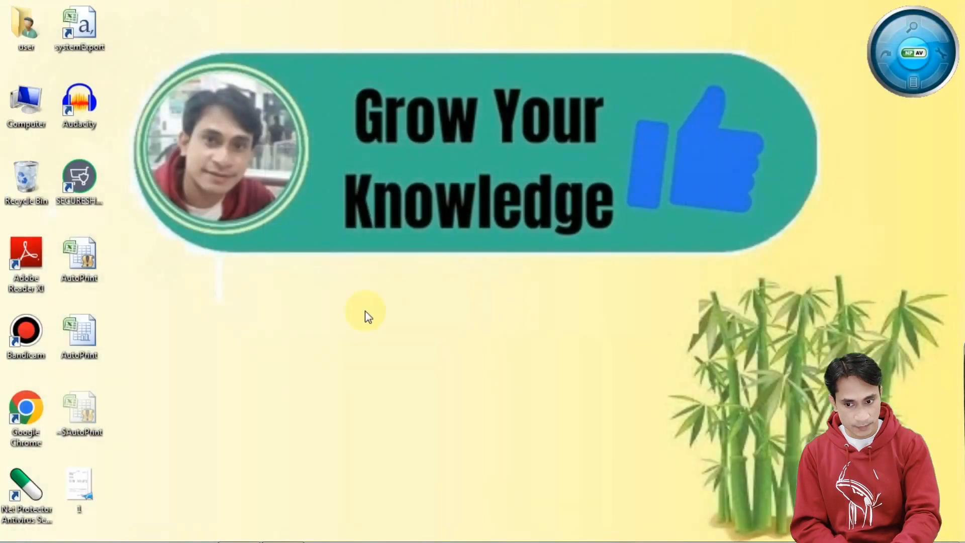
- Return to the workbook in Excel and turn on filtering for header row 2 of the HQ 627 sheet
{"action": "left_click", "coordinate": [285, 535]}
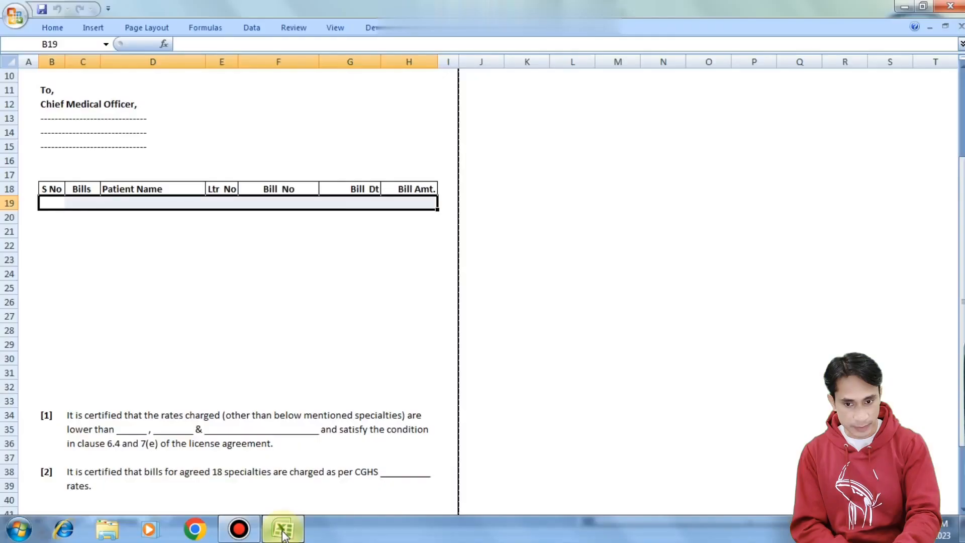
{"action": "left_click", "coordinate": [312, 273]}
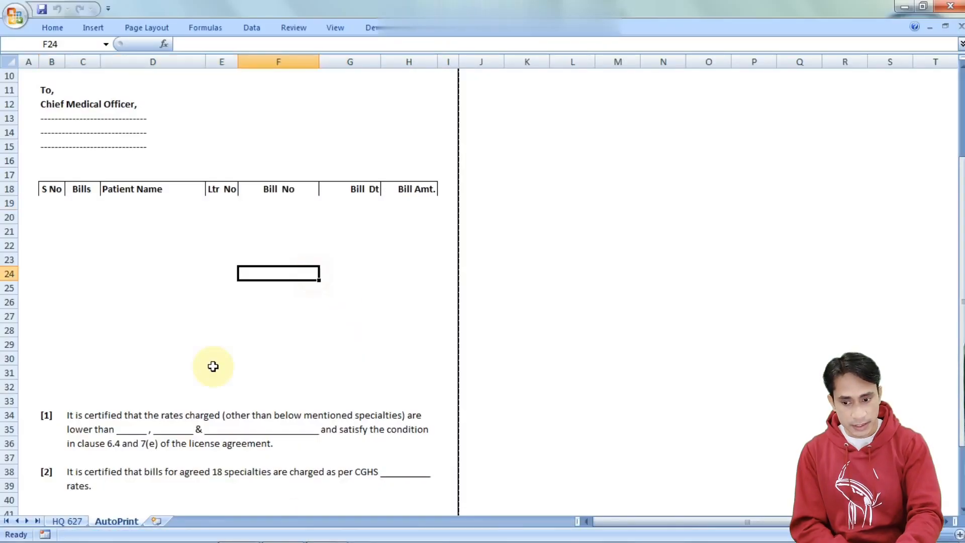
{"action": "left_click", "coordinate": [68, 521]}
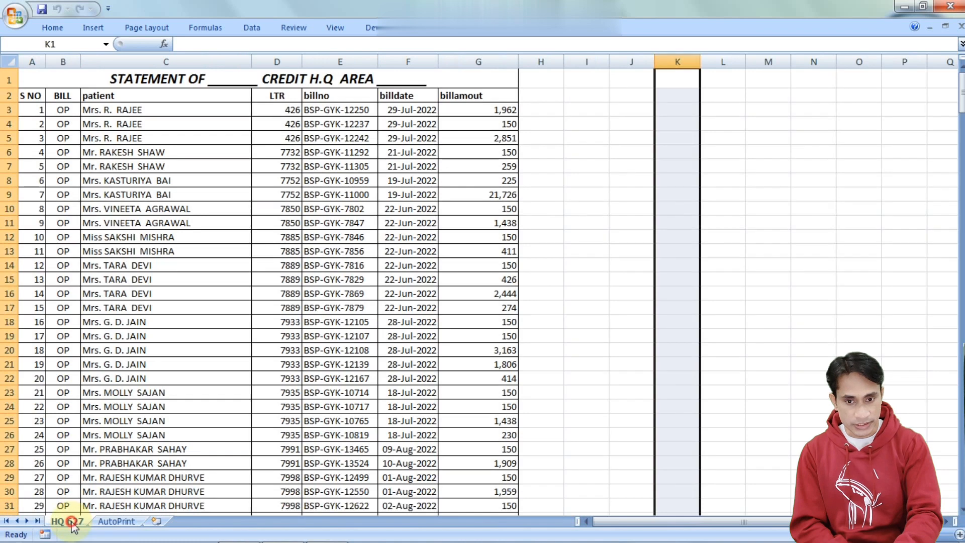
{"action": "left_click", "coordinate": [586, 221]}
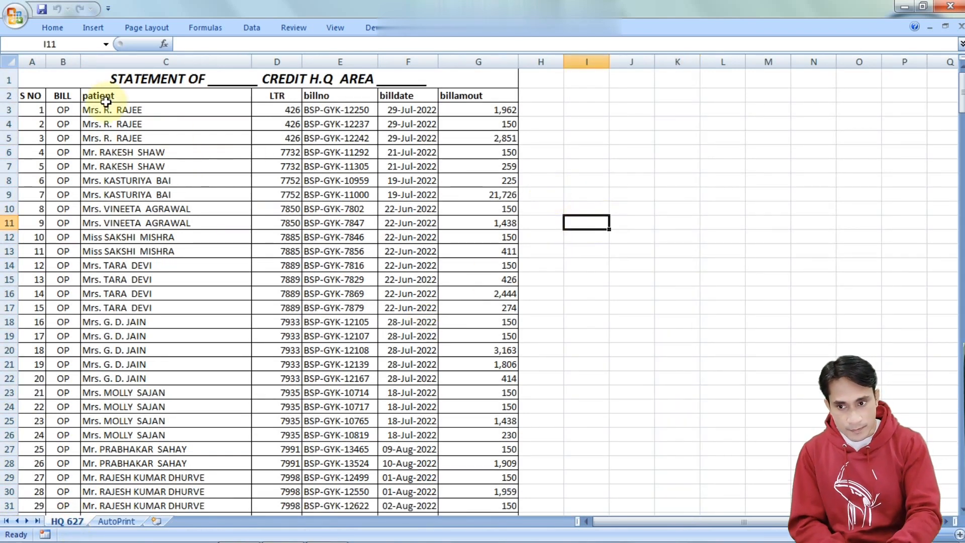
{"action": "left_click", "coordinate": [6, 96]}
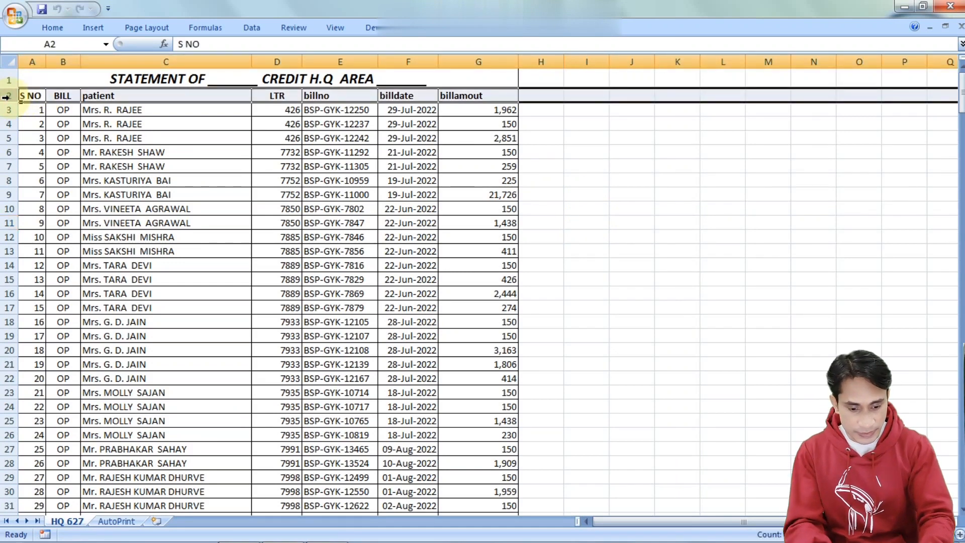
{"action": "key", "text": "ctrl+shift+l"}
- Filter the LTR column of HQ 627 to show only 426
{"action": "left_click", "coordinate": [277, 110]}
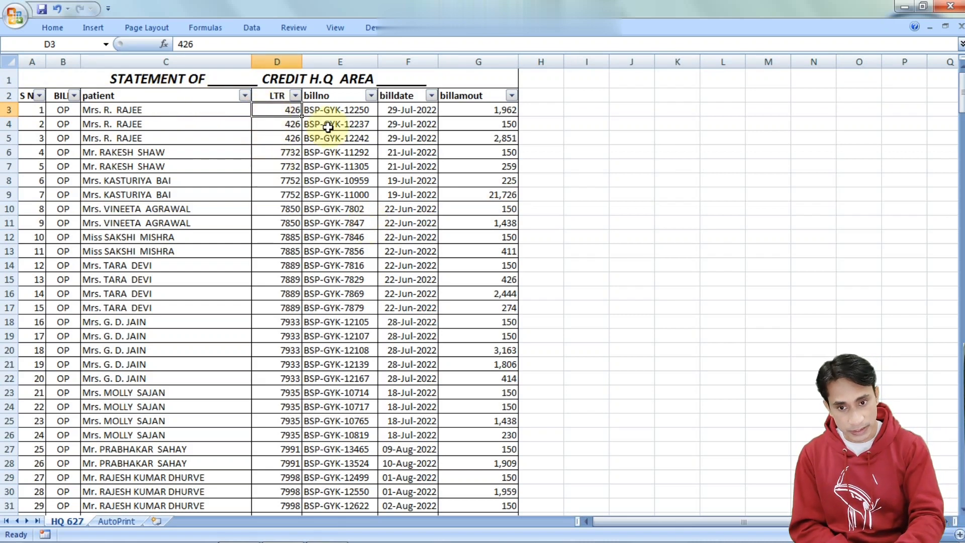
{"action": "left_click", "coordinate": [296, 96]}
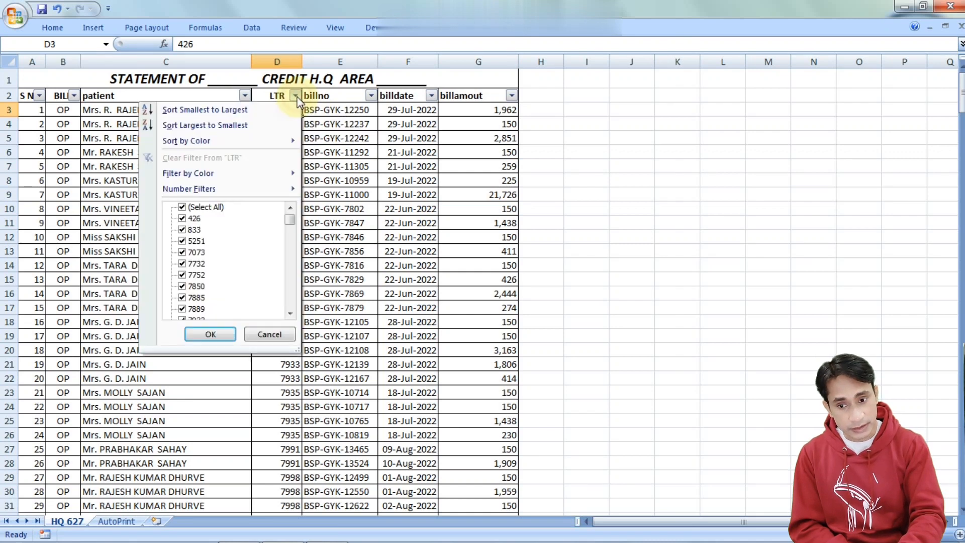
{"action": "left_click", "coordinate": [220, 208]}
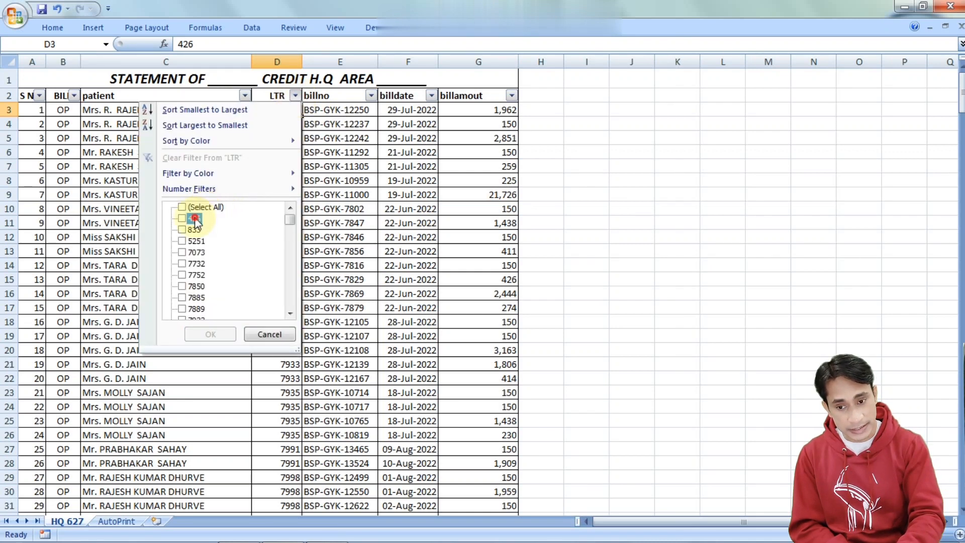
{"action": "left_click", "coordinate": [195, 219]}
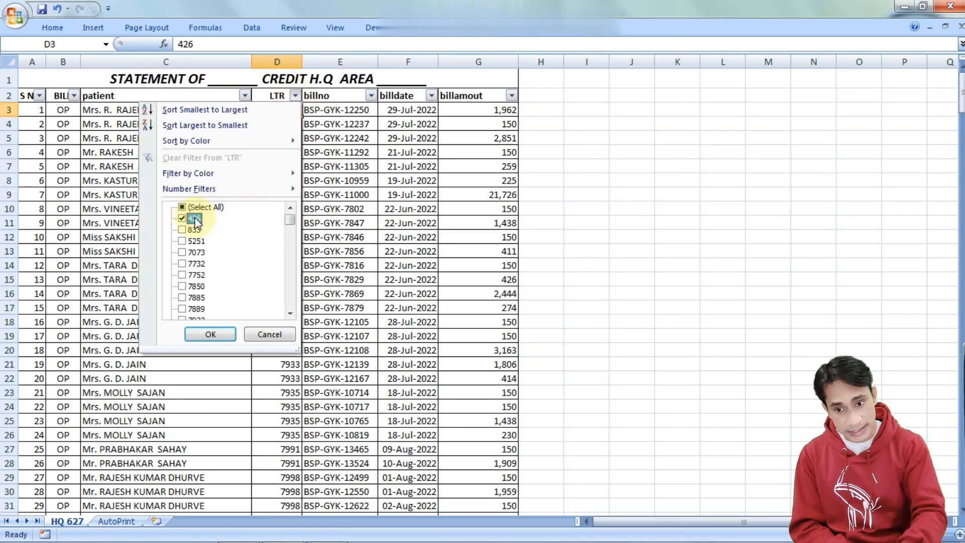
{"action": "left_click", "coordinate": [210, 335]}
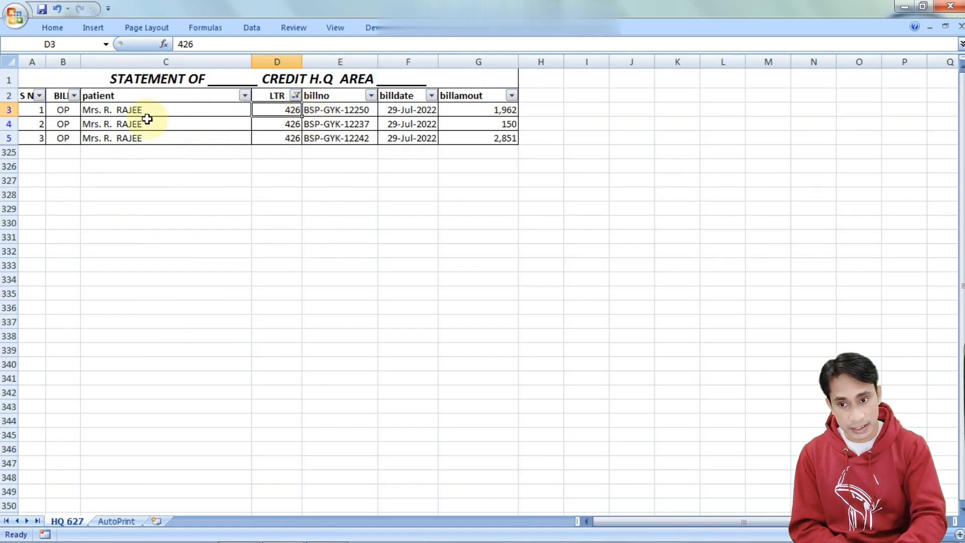
- Copy the filtered LTR 426 bill rows, without headers, and paste them into the AutoPrint sheet starting at B19
{"action": "left_click_drag", "start_coordinate": [41, 110], "coordinate": [475, 136]}
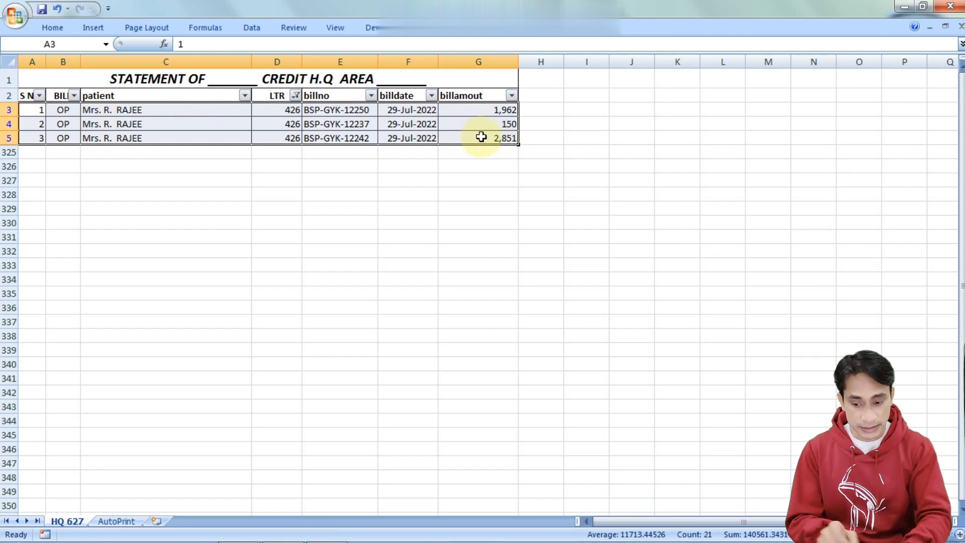
{"action": "key", "text": "ctrl+c"}
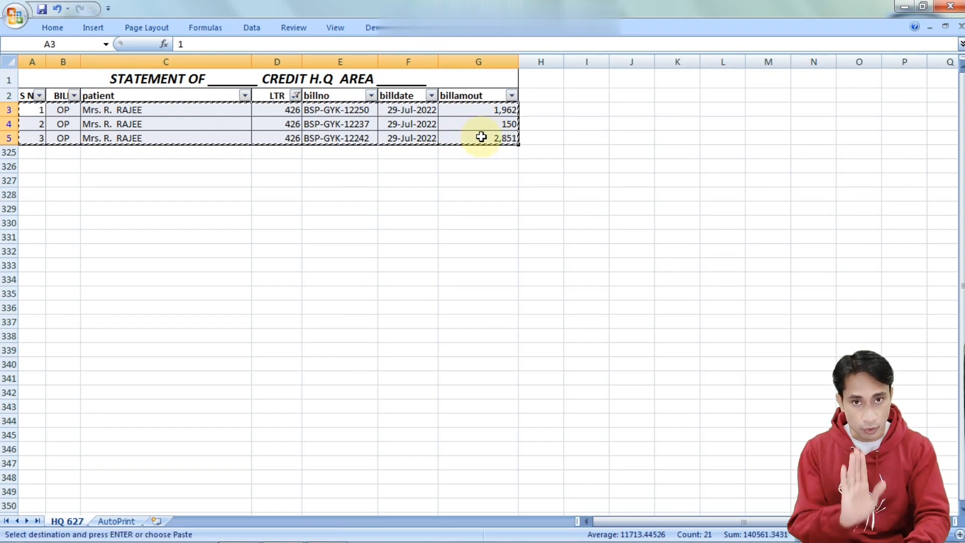
{"action": "left_click", "coordinate": [132, 521]}
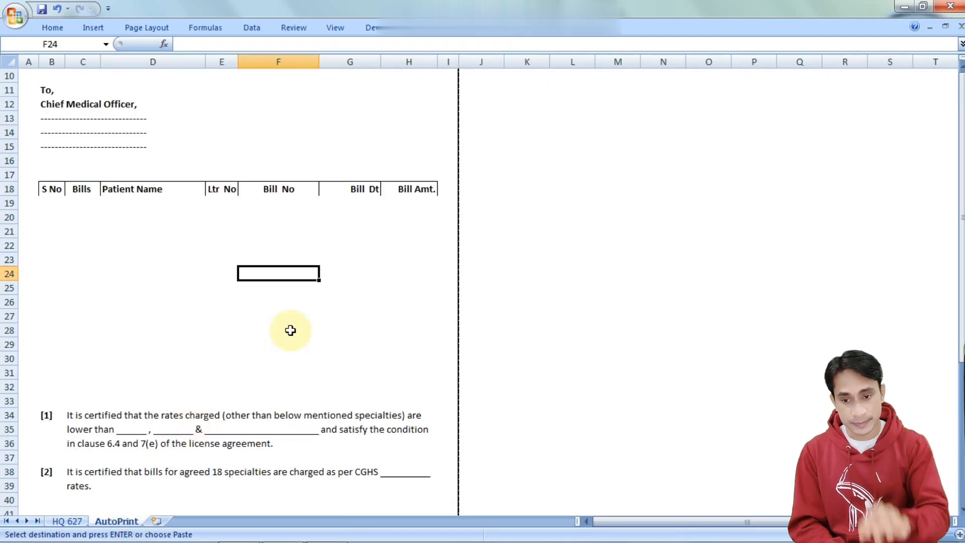
{"action": "left_click", "coordinate": [55, 204]}
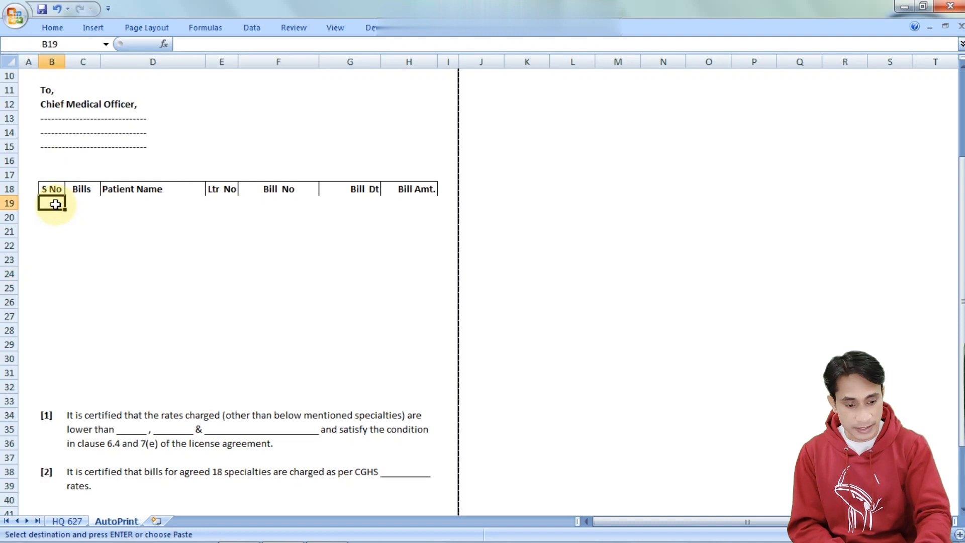
{"action": "key", "text": "ctrl+v"}
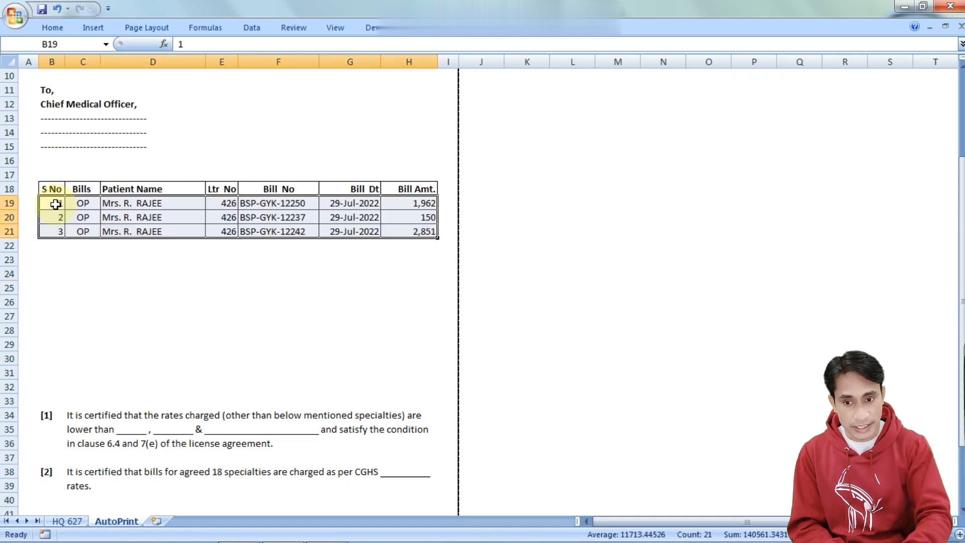
- Total the bill amounts H19:H21 with a SUM formula in cell H22
{"action": "left_click", "coordinate": [355, 263]}
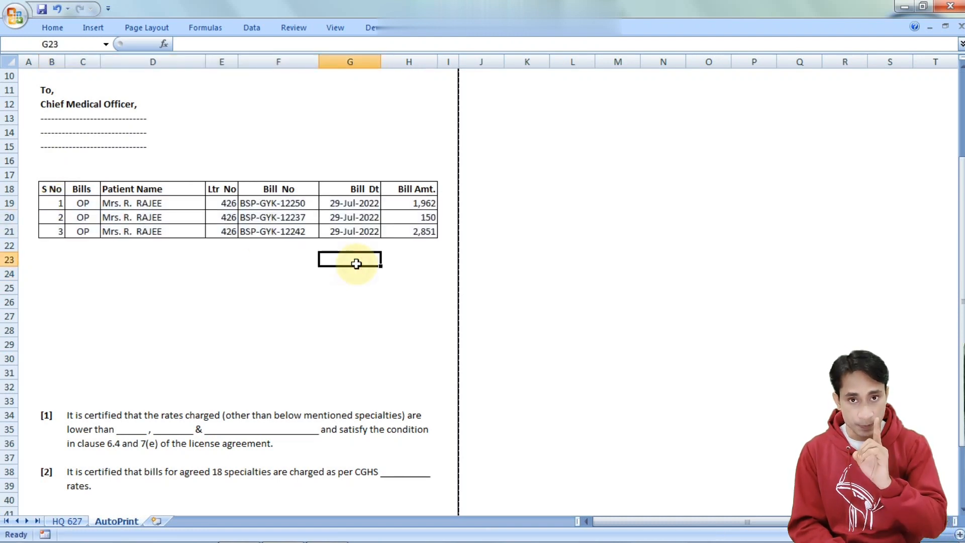
{"action": "left_click", "coordinate": [419, 245]}
{"action": "key", "text": "alt+equal"}
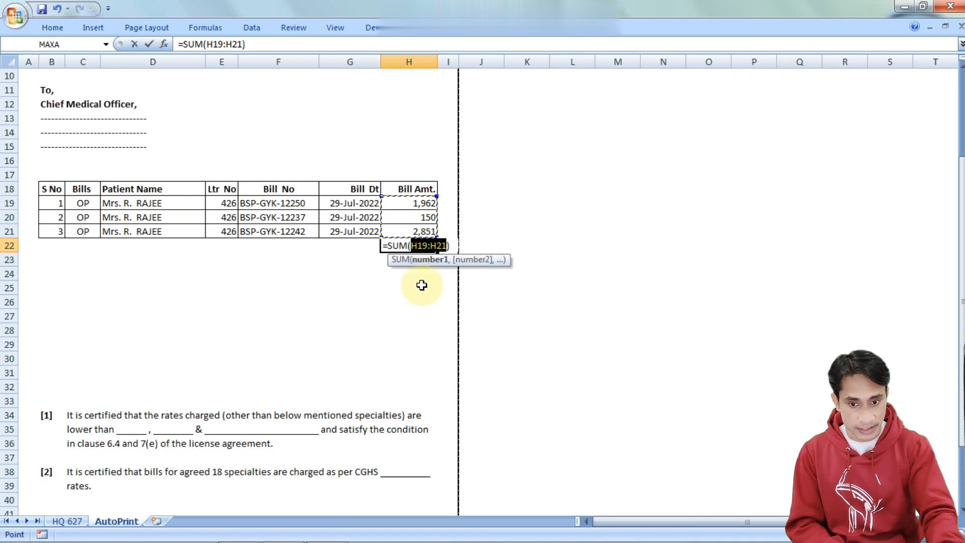
{"action": "key", "text": "Return"}
- Enter the label TOTAL: in G22 and make the label and the total amount bold
{"action": "left_click", "coordinate": [372, 244]}
{"action": "type", "text": "TOTAL"}
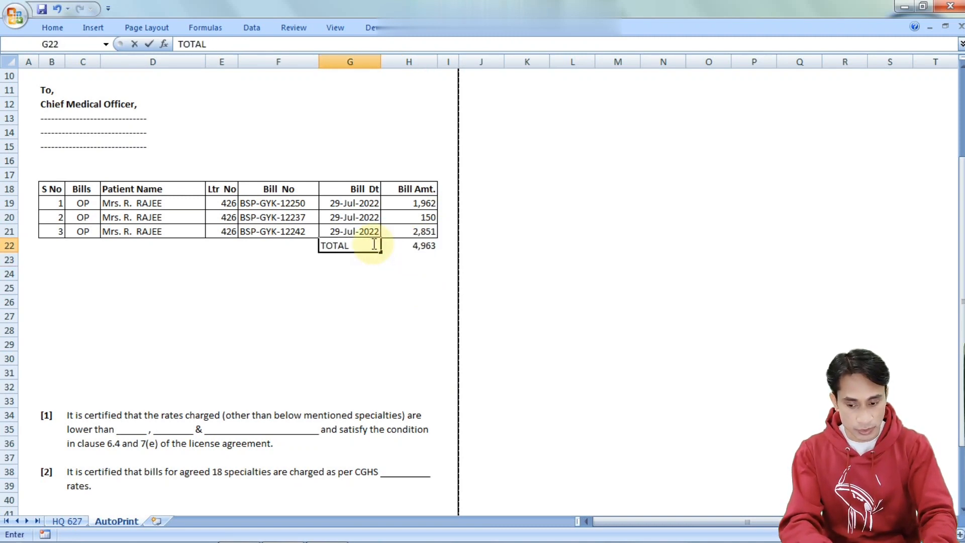
{"action": "type", "text": ":"}
{"action": "key", "text": "Tab"}
{"action": "left_click_drag", "start_coordinate": [372, 244], "coordinate": [400, 250]}
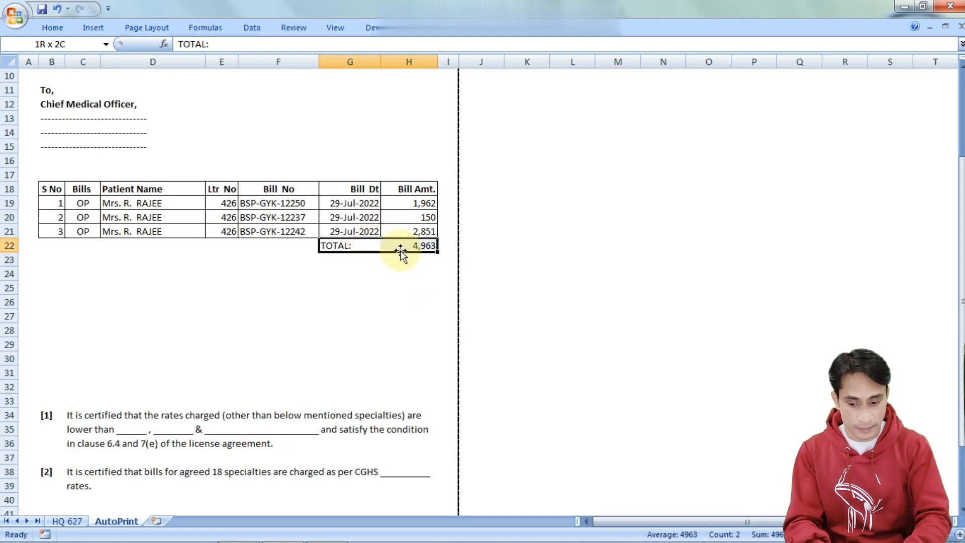
{"action": "key", "text": "ctrl+b"}
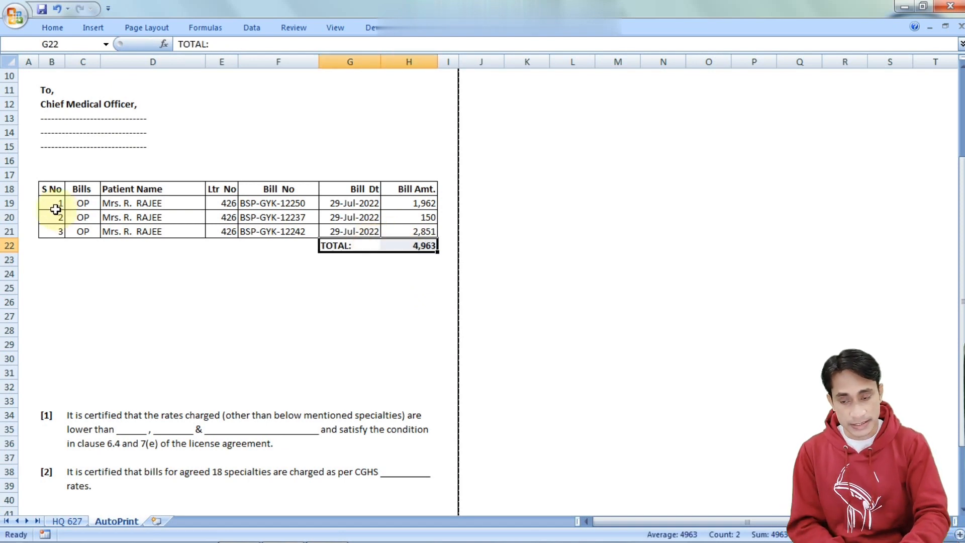
- Change the LTR filter on HQ 627 to show only 833 and look over the filtered bill row
{"action": "left_click", "coordinate": [55, 207]}
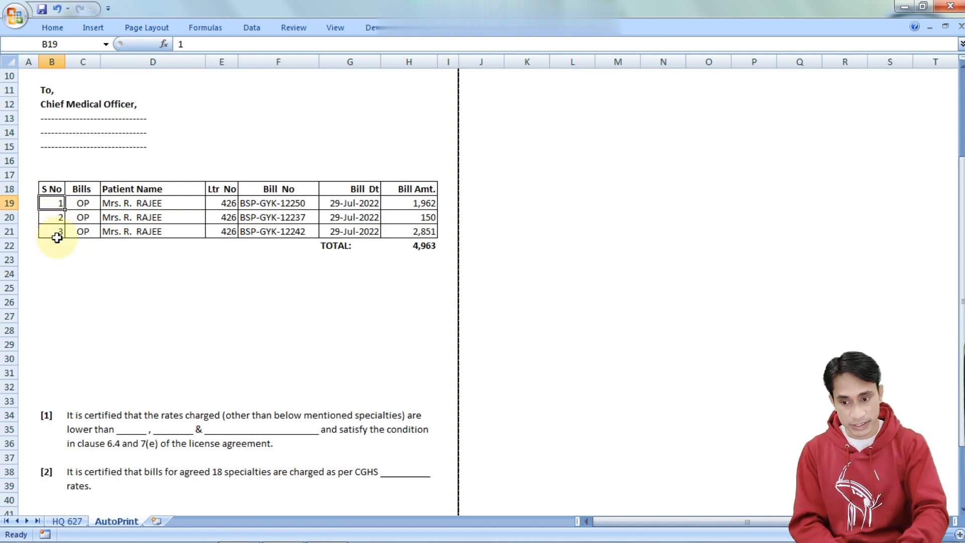
{"action": "left_click", "coordinate": [78, 521]}
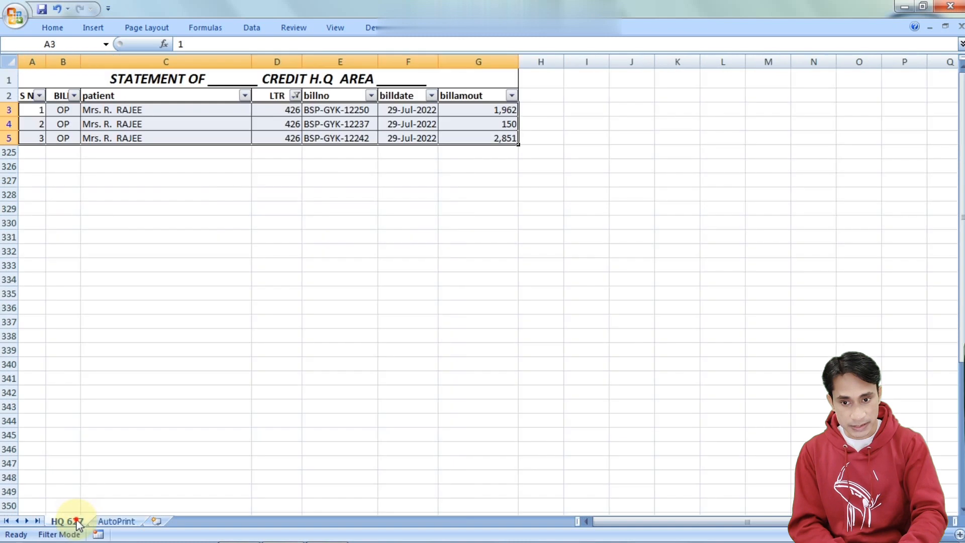
{"action": "left_click", "coordinate": [295, 95]}
{"action": "left_click", "coordinate": [195, 230]}
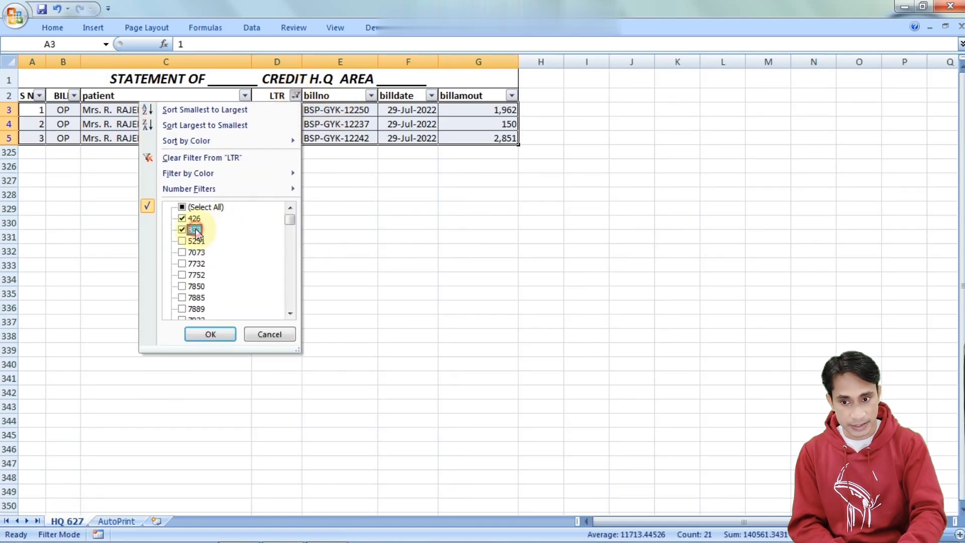
{"action": "left_click", "coordinate": [195, 219]}
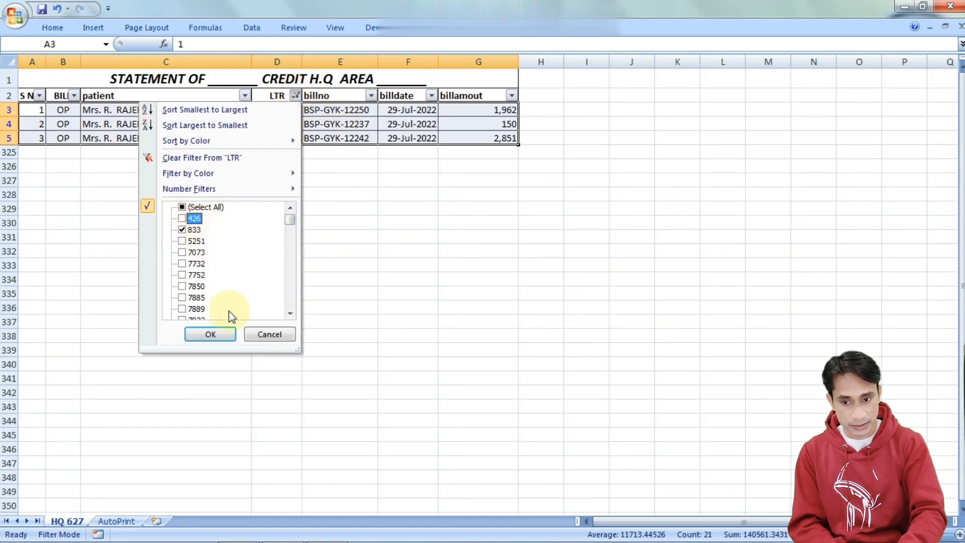
{"action": "left_click", "coordinate": [214, 334]}
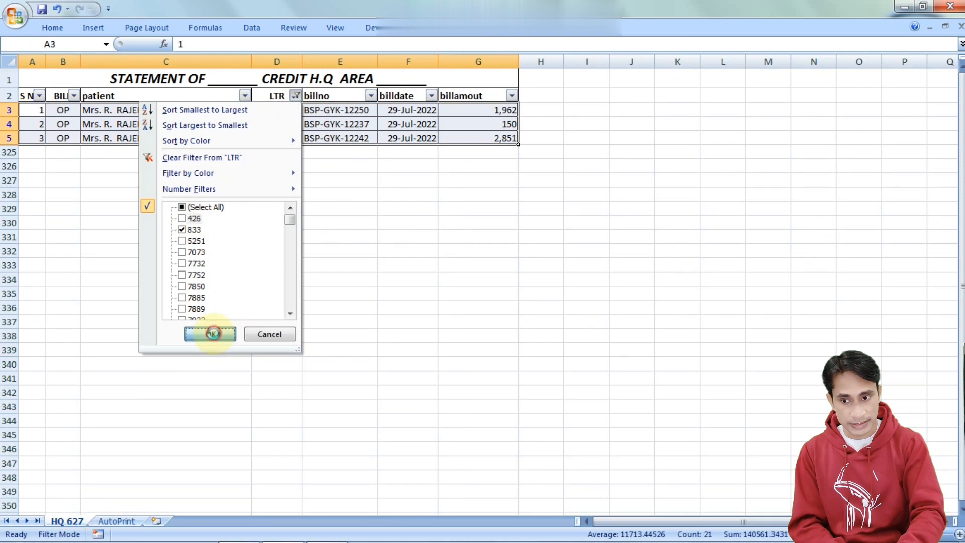
{"action": "left_click", "coordinate": [84, 191]}
{"action": "left_click", "coordinate": [35, 111]}
{"action": "left_click", "coordinate": [96, 150]}
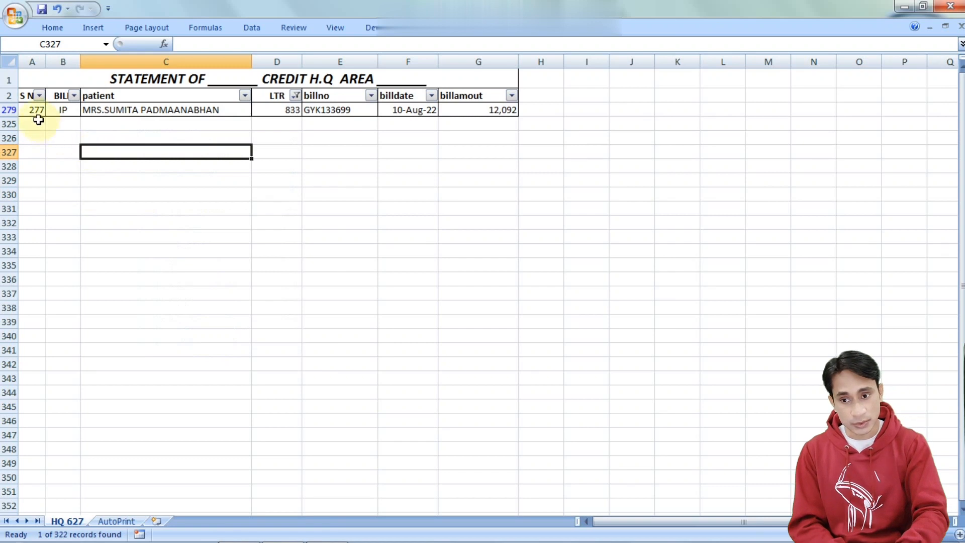
- Copy the filtered LTR 833 bill row from HQ 627, without headers, and paste it into the AutoPrint sheet at B19
{"action": "left_click_drag", "start_coordinate": [32, 111], "coordinate": [441, 170]}
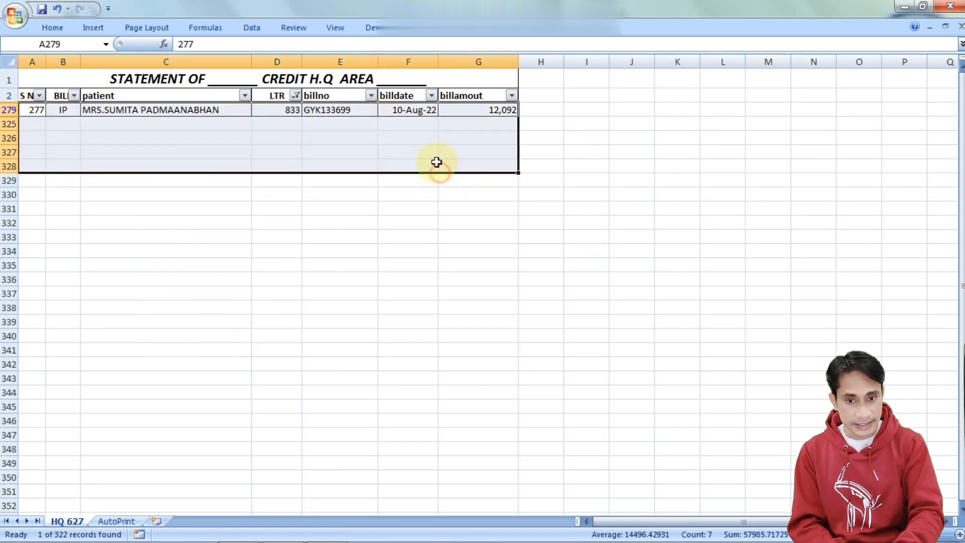
{"action": "left_click", "coordinate": [264, 242]}
{"action": "mouse_move", "coordinate": [37, 109]}
{"action": "left_mouse_down"}
{"action": "mouse_move", "coordinate": [394, 152]}
{"action": "mouse_move", "coordinate": [474, 122]}
{"action": "mouse_move", "coordinate": [491, 86]}
{"action": "left_mouse_up"}
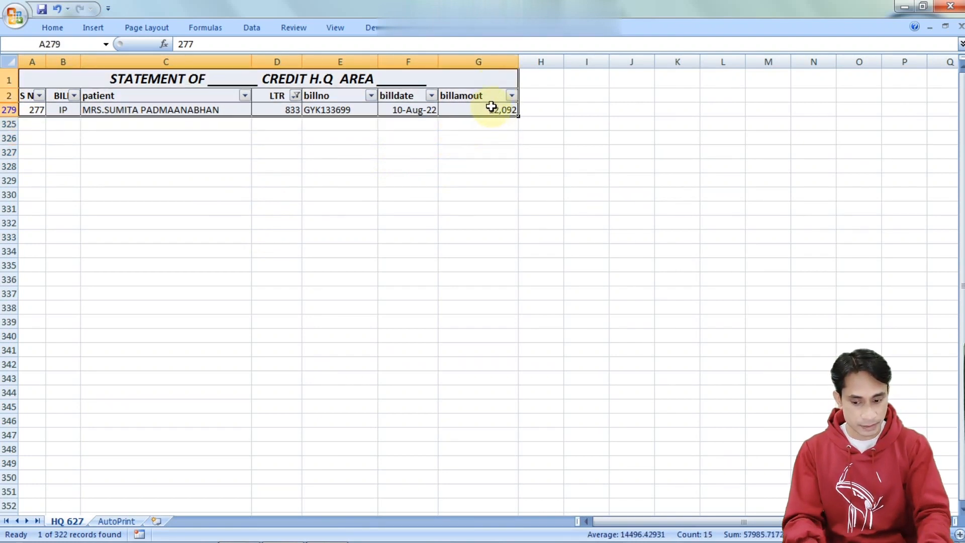
{"action": "left_click", "coordinate": [491, 106], "text": "shift"}
{"action": "key", "text": "ctrl+c"}
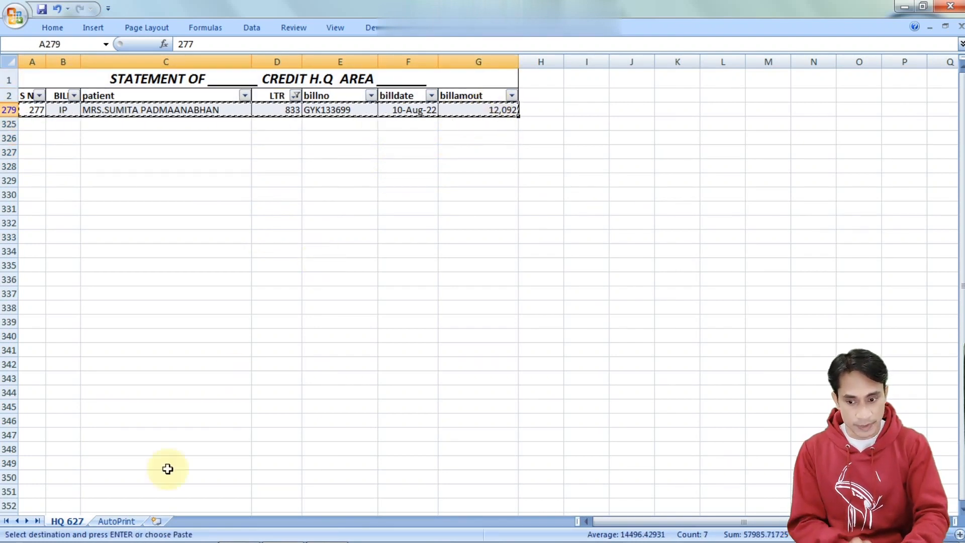
{"action": "left_click", "coordinate": [124, 521]}
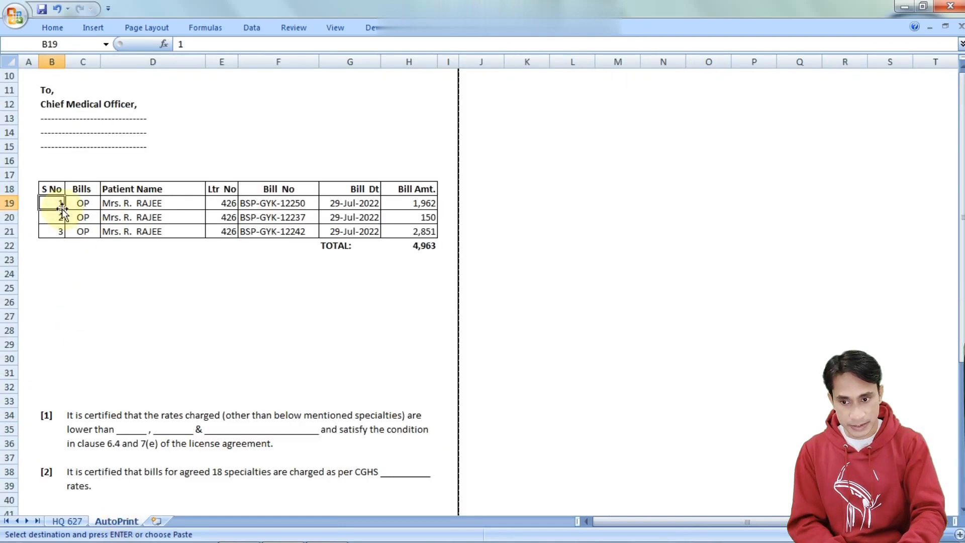
{"action": "key", "text": "Return"}
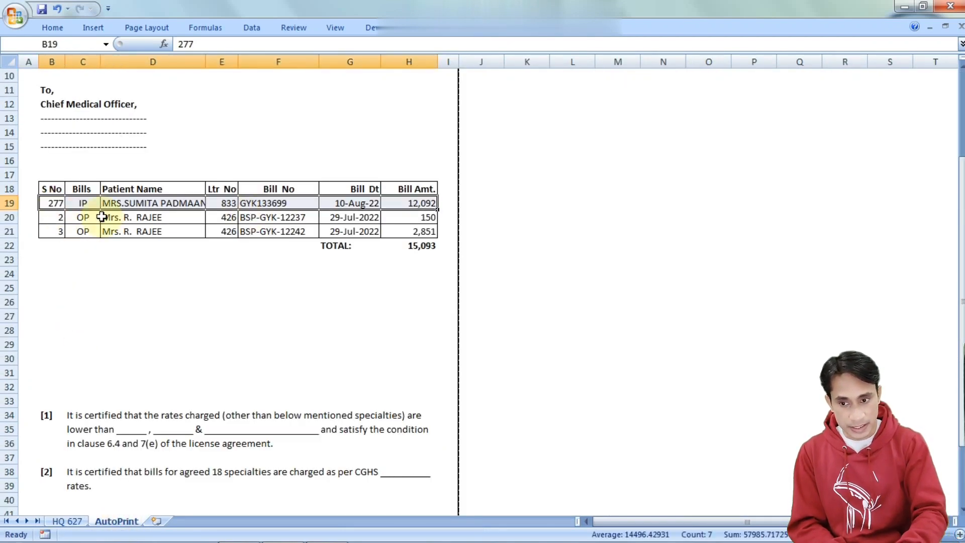
- Set the serial number of the pasted LTR 833 bill in B19 to 1
{"action": "left_click", "coordinate": [59, 205]}
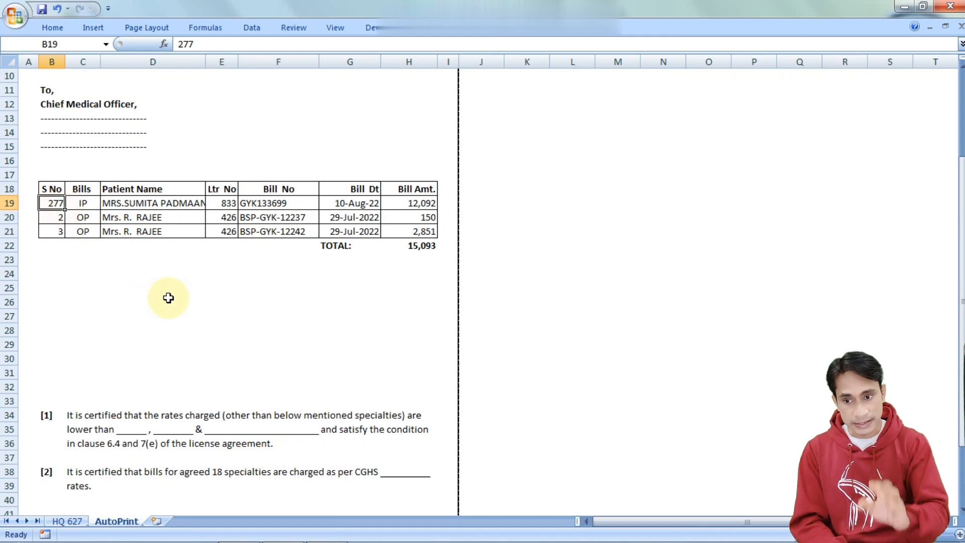
{"action": "type", "text": "1"}
{"action": "key", "text": "Return"}
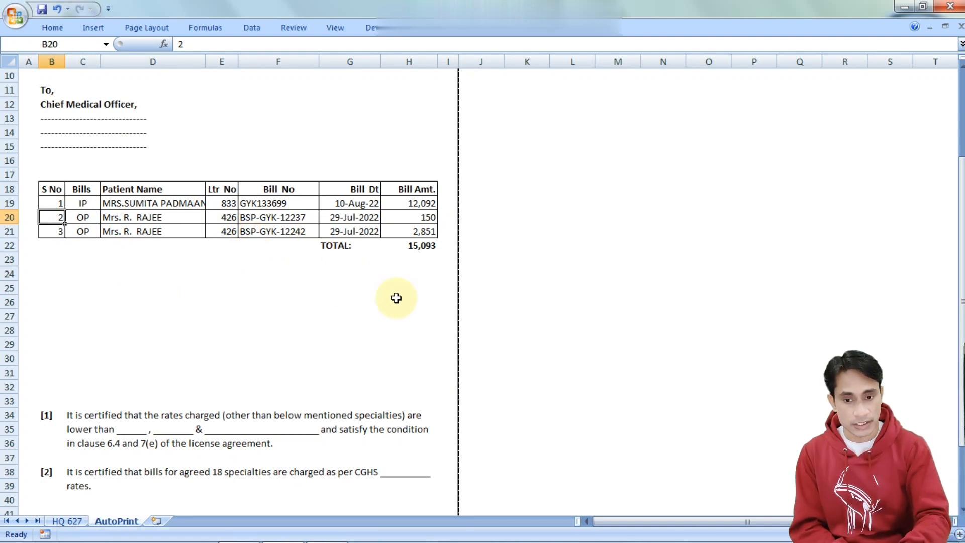
{"action": "left_click", "coordinate": [632, 232]}
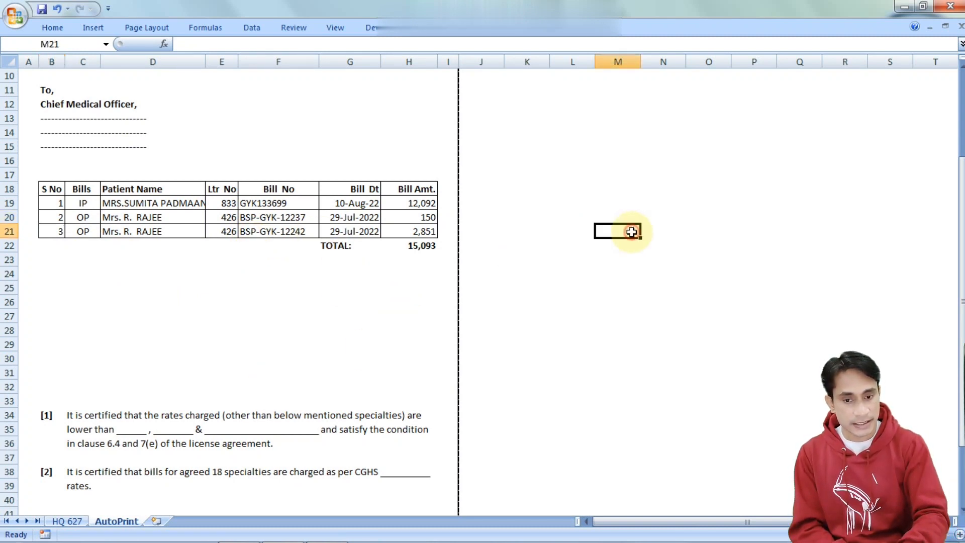
- Look over the AutoPrint macro code in the Visual Basic editor, close it, and run the macro with the smiley shape on the AutoPrint sheet
{"action": "key", "text": "alt+F11"}
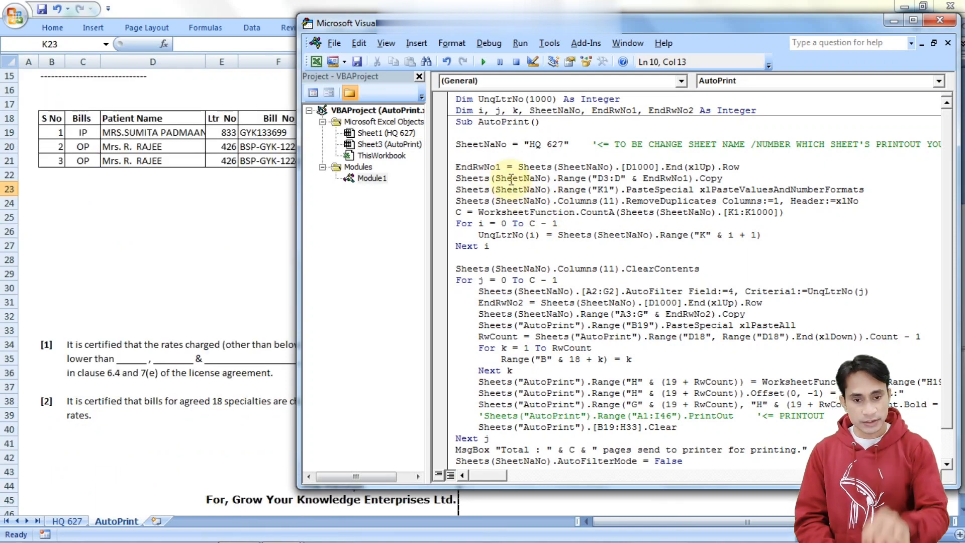
{"action": "left_click", "coordinate": [943, 21]}
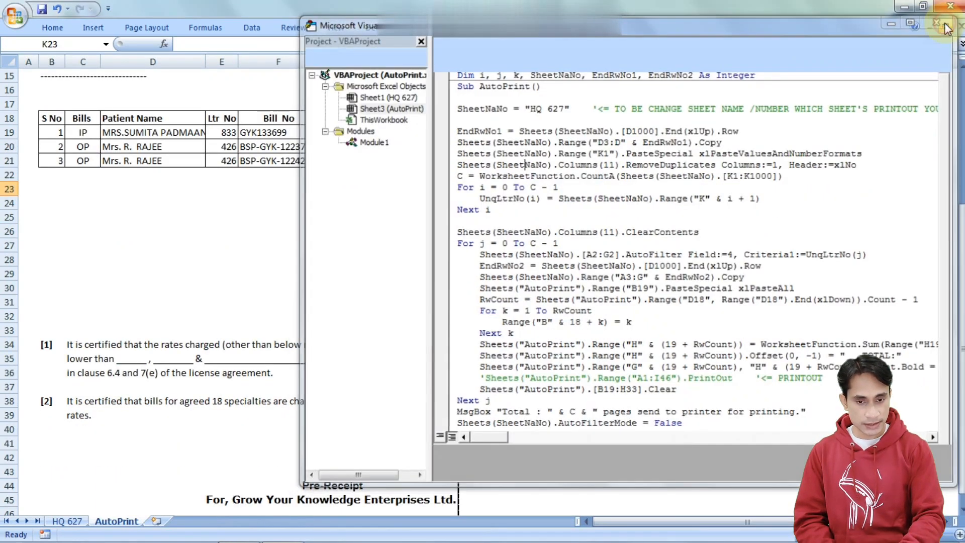
{"action": "left_click_drag", "start_coordinate": [961, 241], "coordinate": [955, 101]}
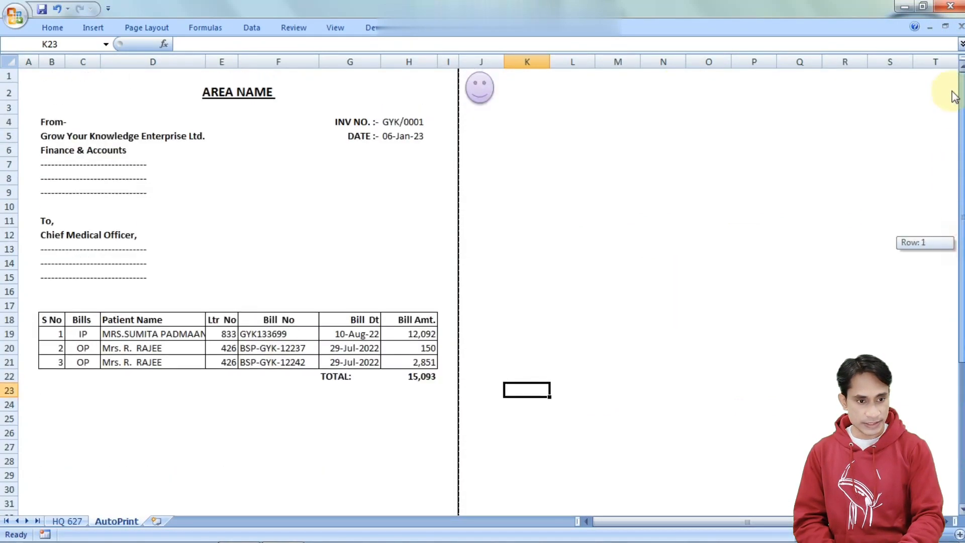
{"action": "left_click", "coordinate": [479, 89]}
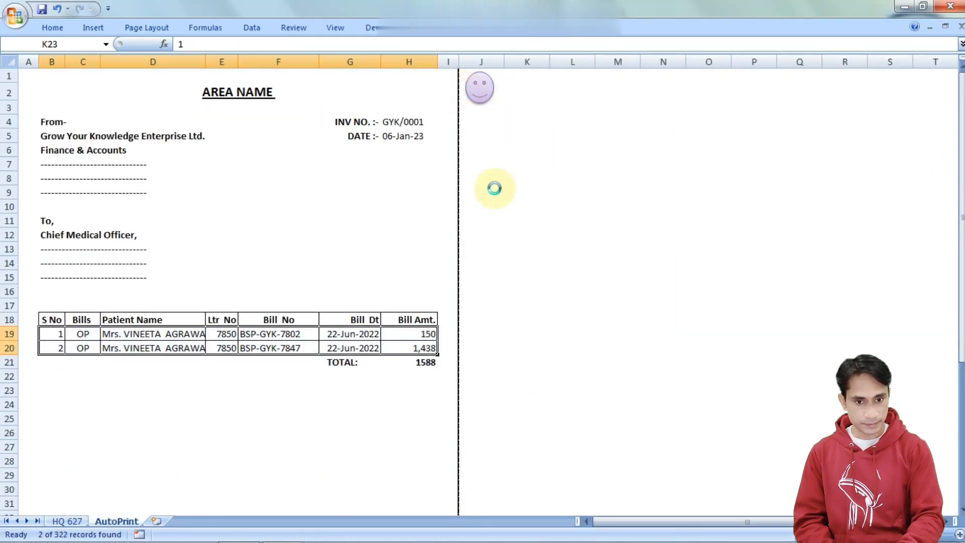